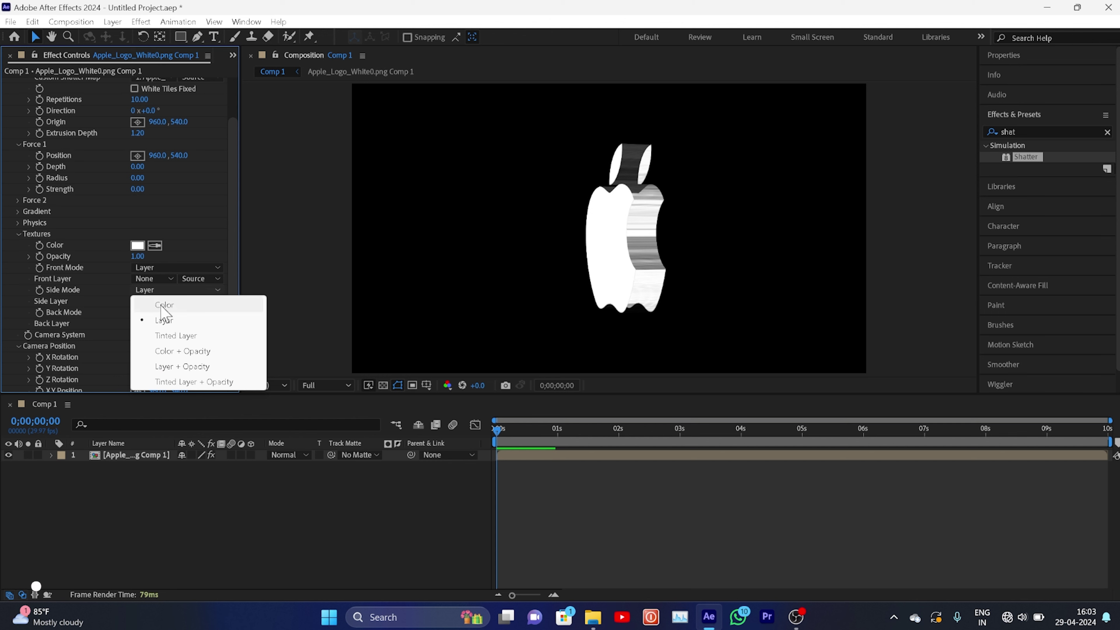
Set the Shatter effect's side texture mode to Color and its texture color to dark gold B37E0B
click(165, 305)
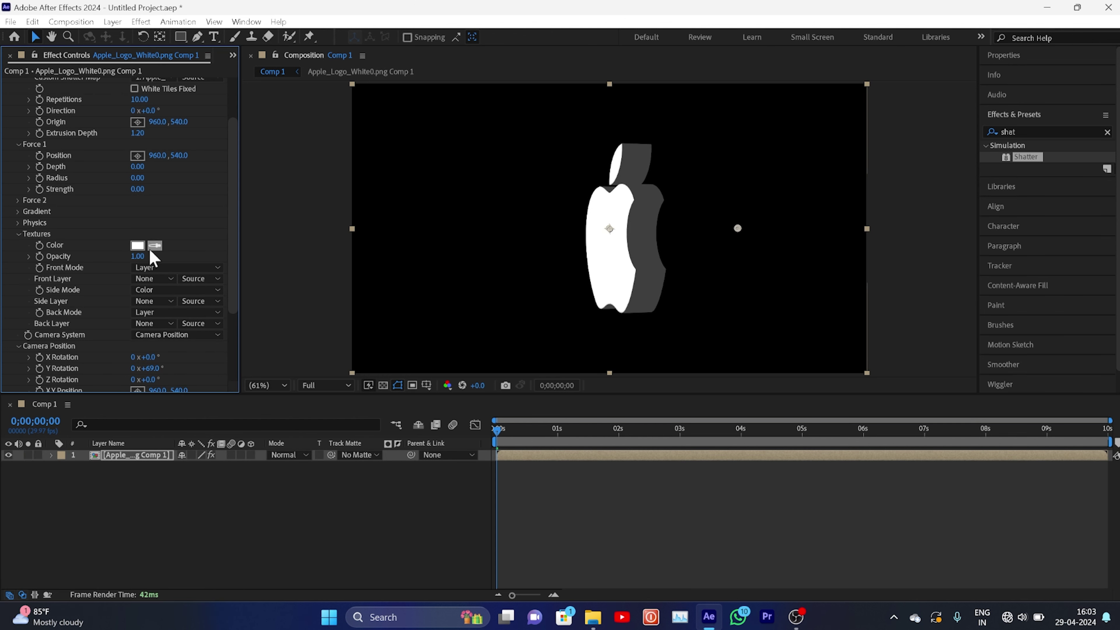
click(137, 248)
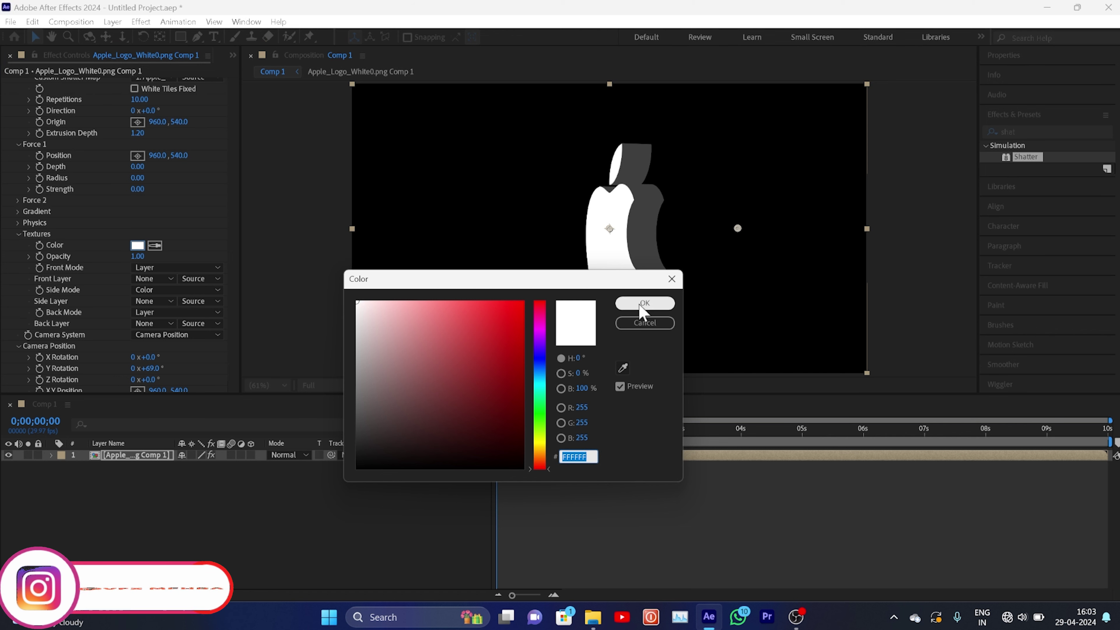
click(542, 438)
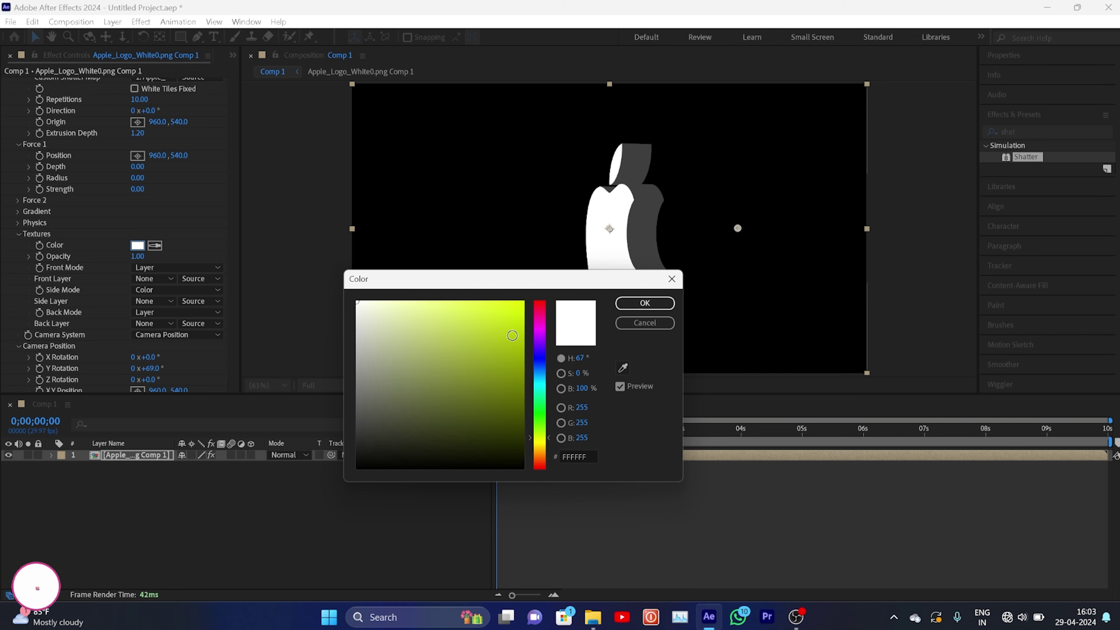
click(504, 375)
mouse_move(504, 375)
mouse_down()
mouse_move(485, 370)
mouse_move(506, 416)
mouse_move(508, 311)
mouse_move(484, 323)
mouse_up()
drag(539, 438, 539, 450)
click(482, 325)
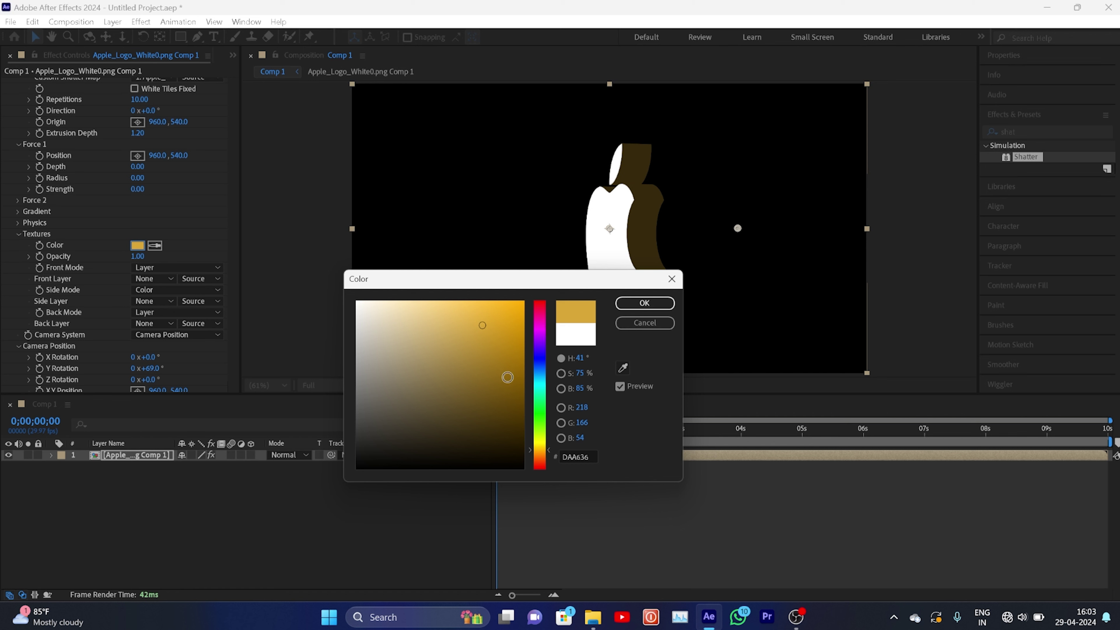
drag(507, 377, 514, 350)
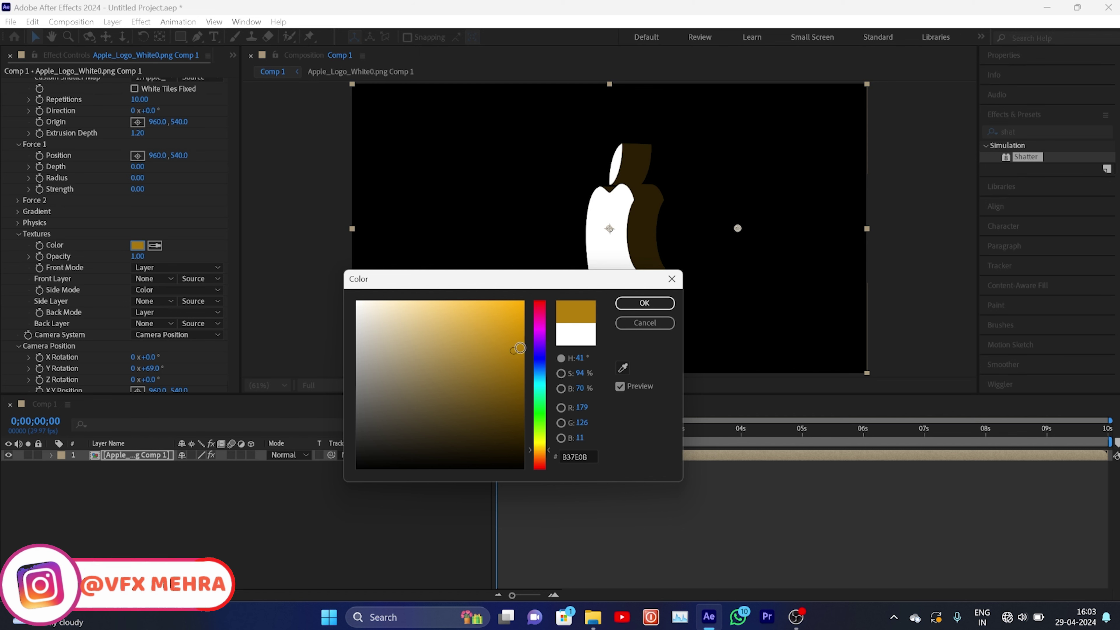
click(633, 305)
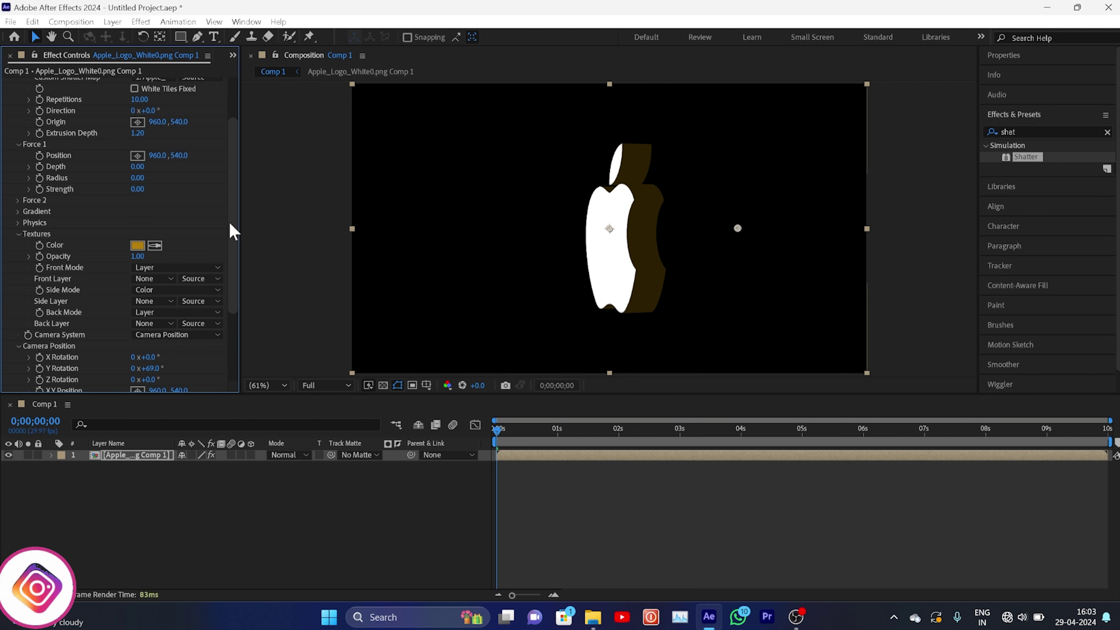
Reset the Shatter camera position's Y Rotation to 0°
drag(232, 231, 239, 315)
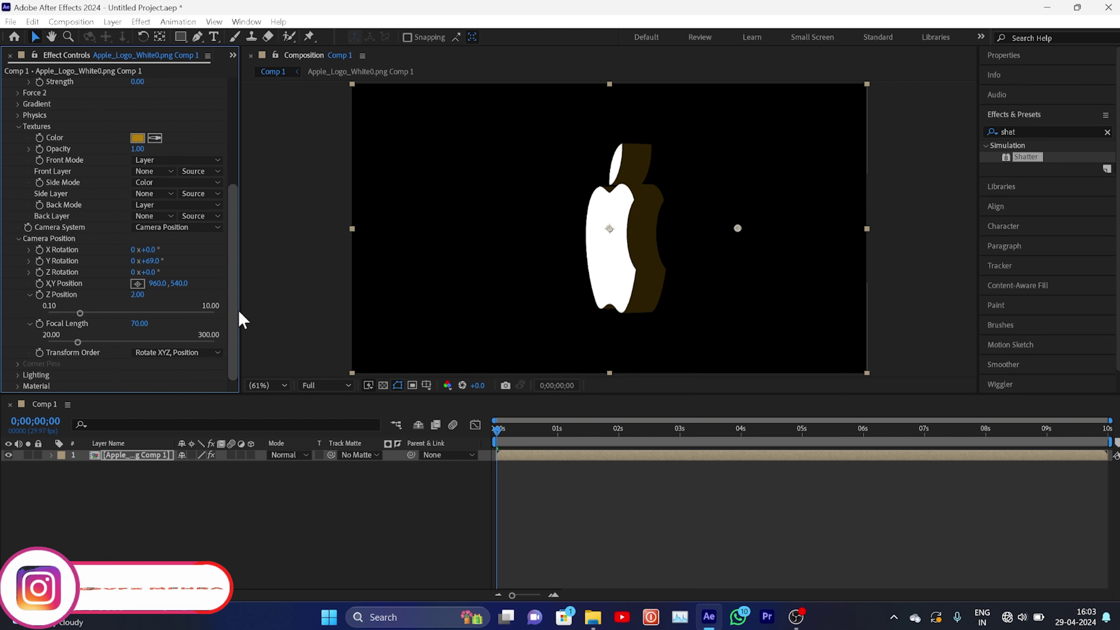
click(151, 261)
text(0)
click(226, 319)
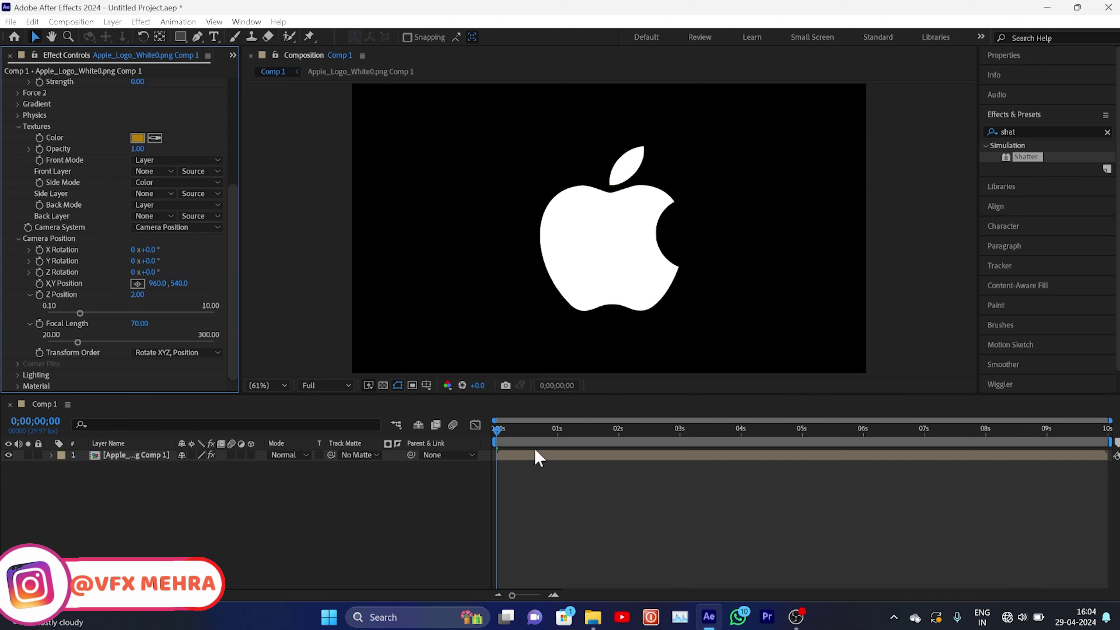
Keyframe the logo's Y Rotation from 0 at the start to -1 full revolution at 0;00;09;29
click(502, 455)
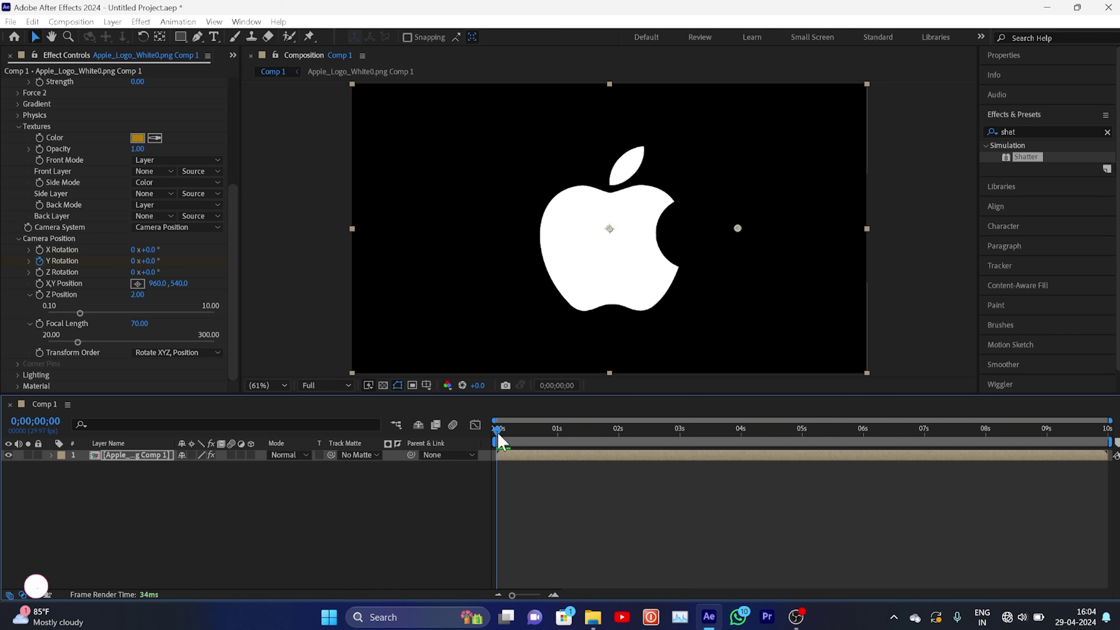
drag(500, 441, 1107, 441)
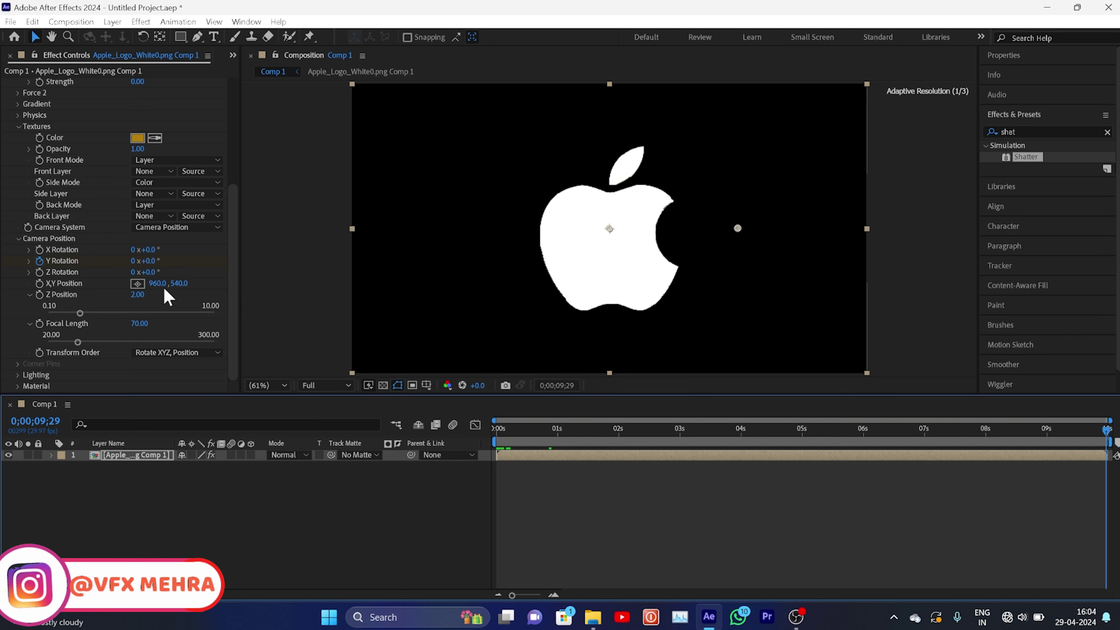
click(133, 262)
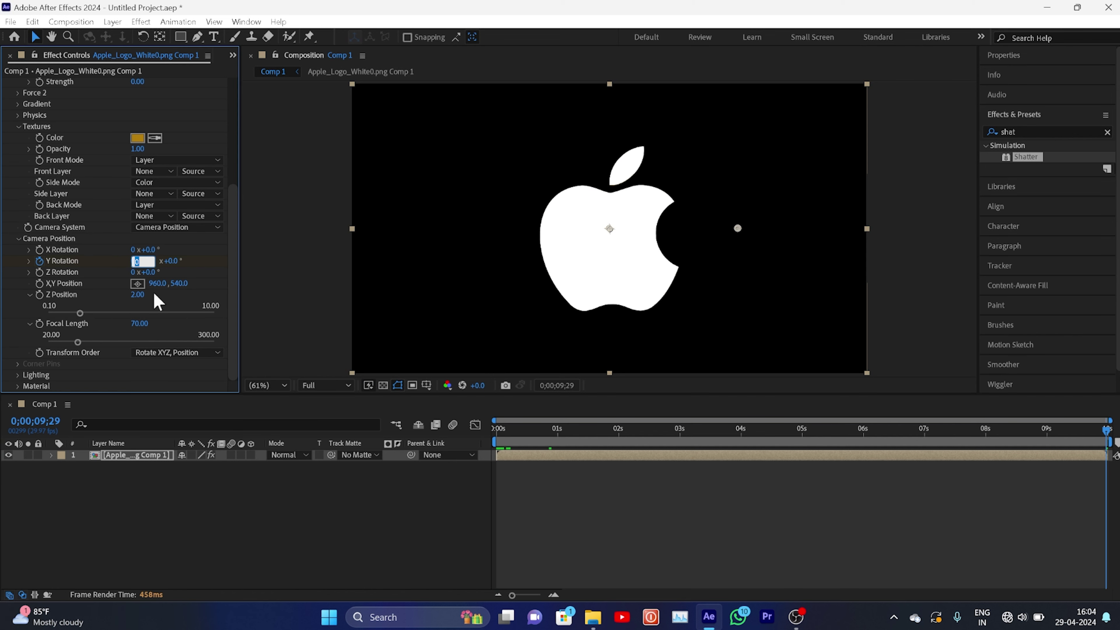
text(-1)
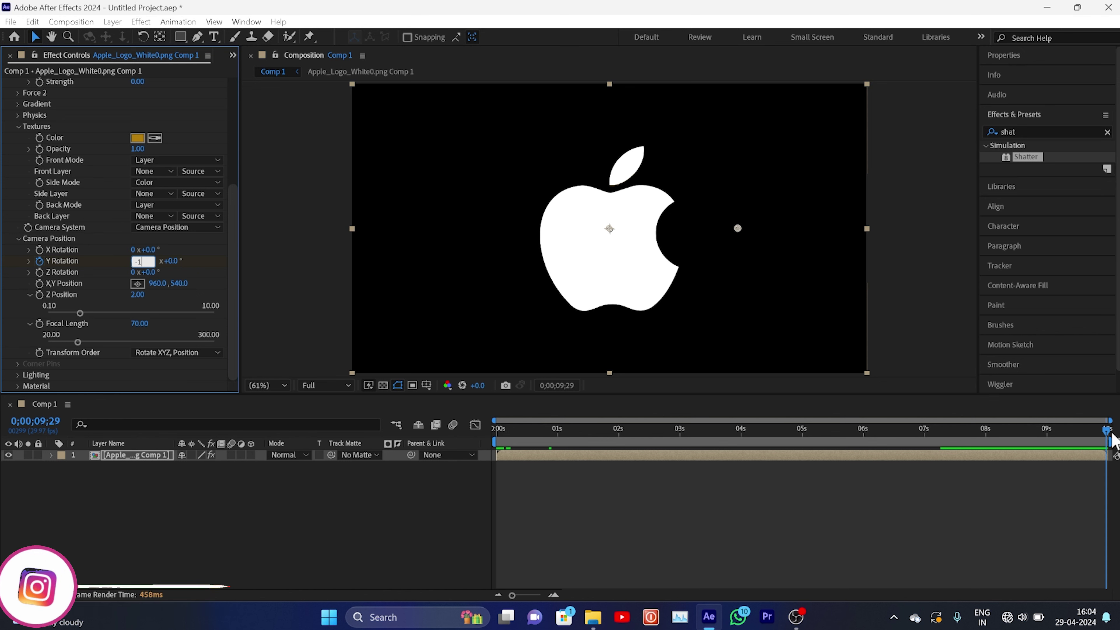
drag(1107, 431, 511, 505)
key(Home)
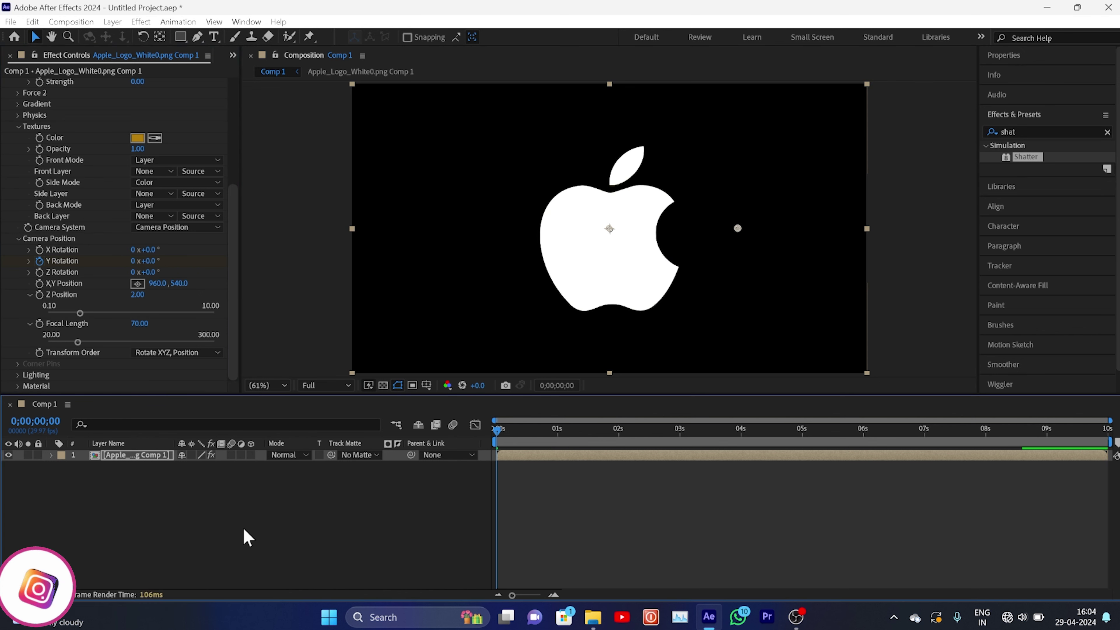
Preview the logo's rotation animation from the start of the composition
click(243, 528)
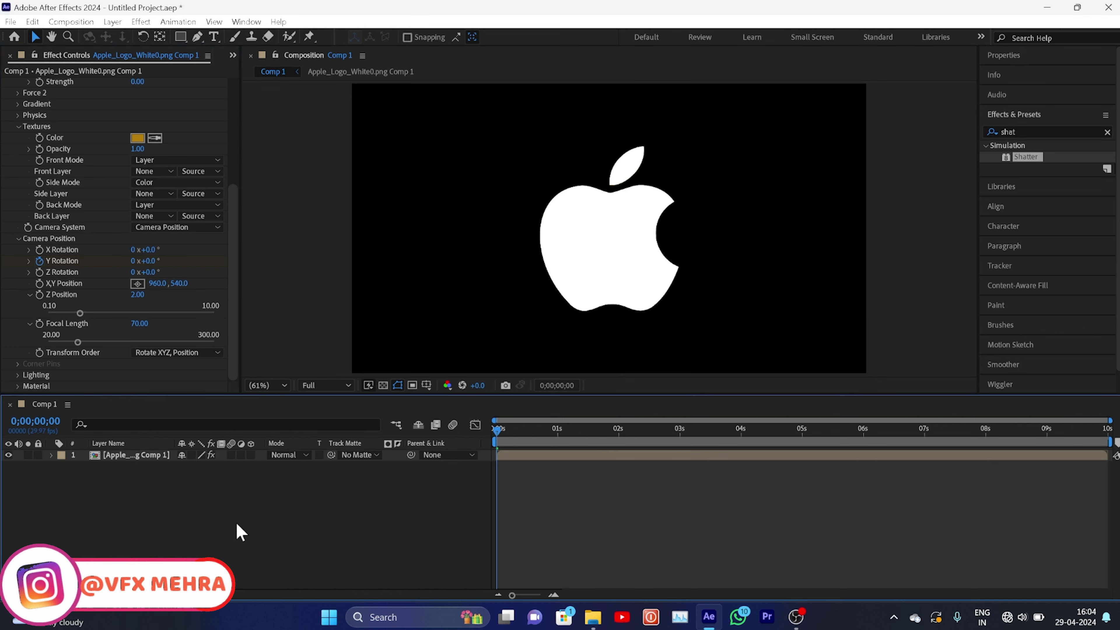
key(space)
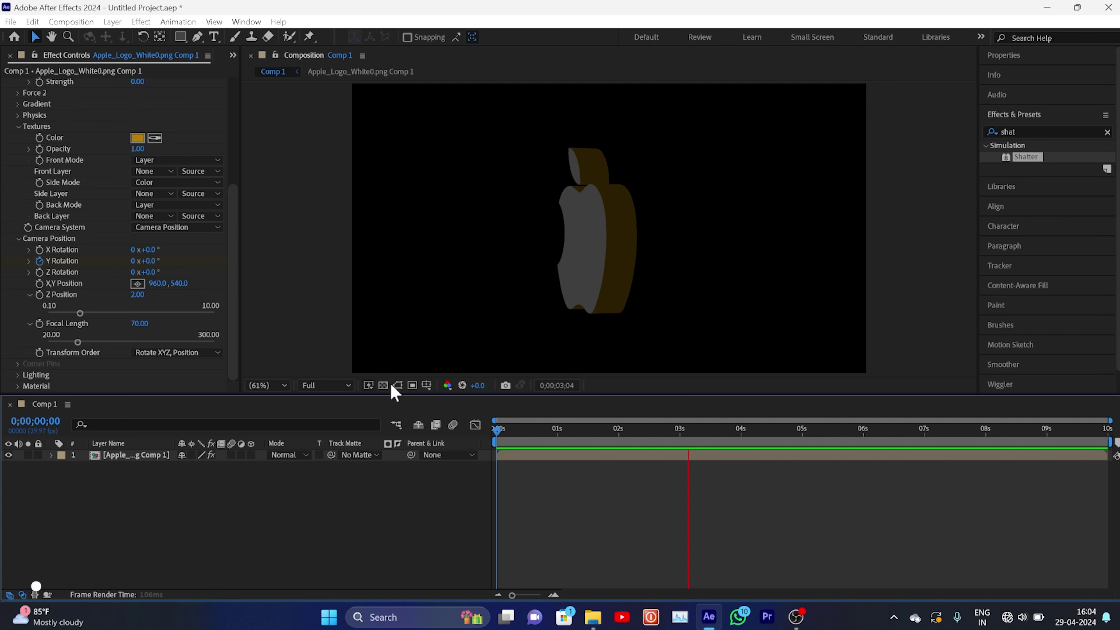
click(323, 386)
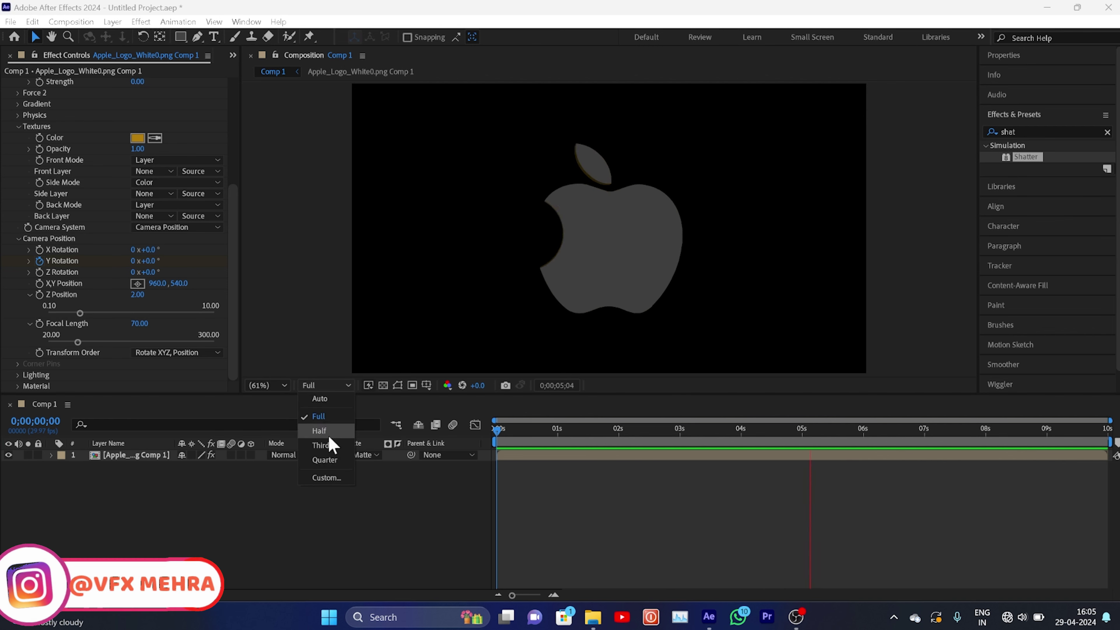
click(343, 535)
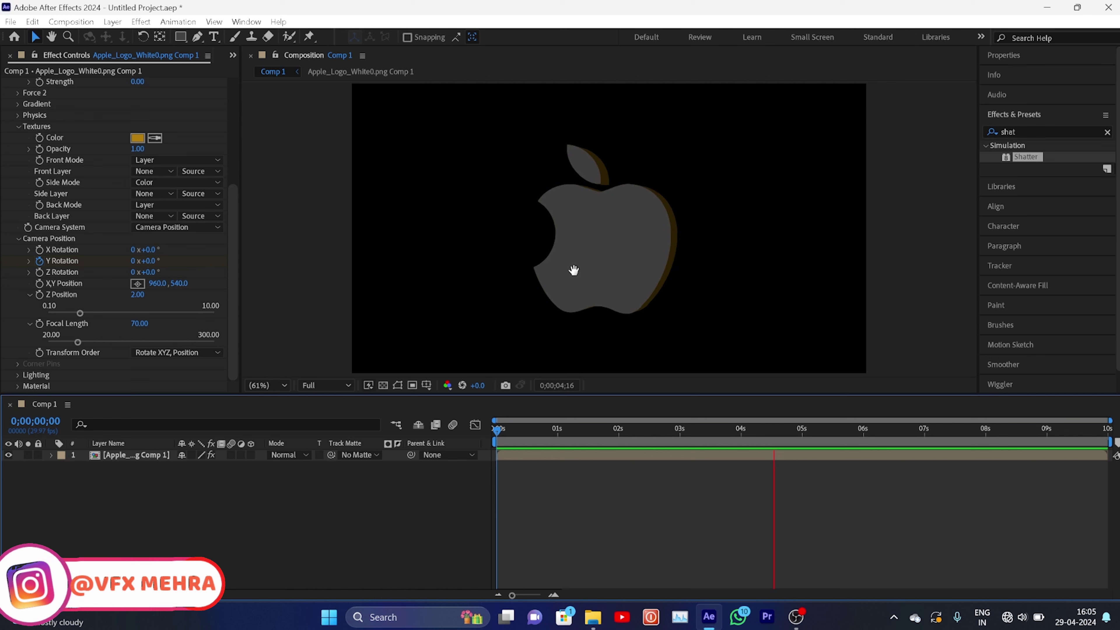
key(space)
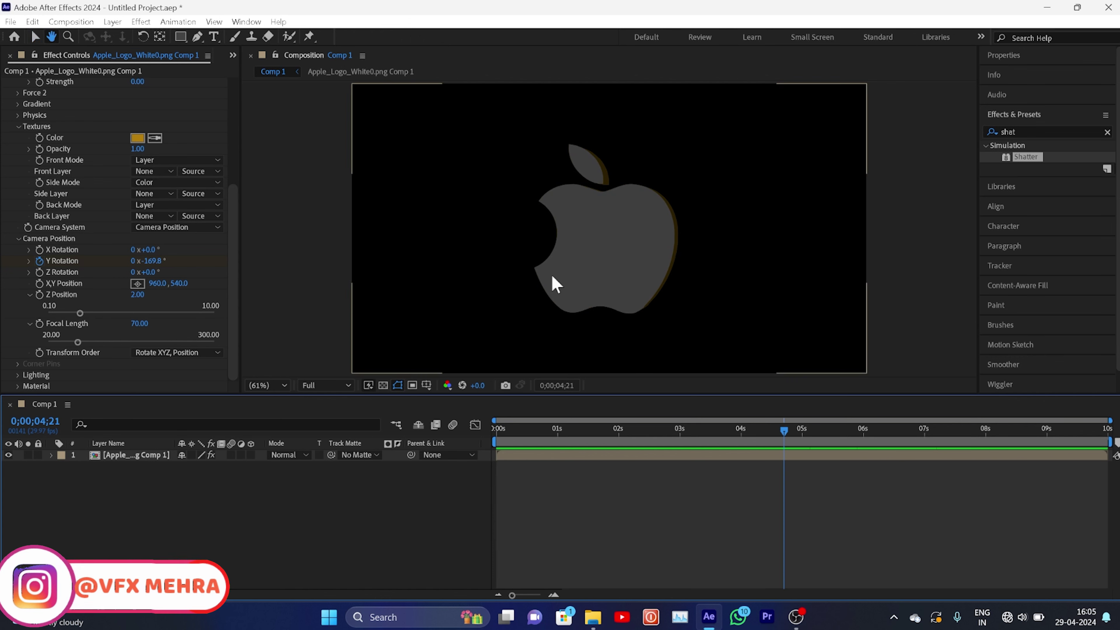
Raise the Ambient Light in the Shatter effect's lighting settings to brighten the logo
click(227, 327)
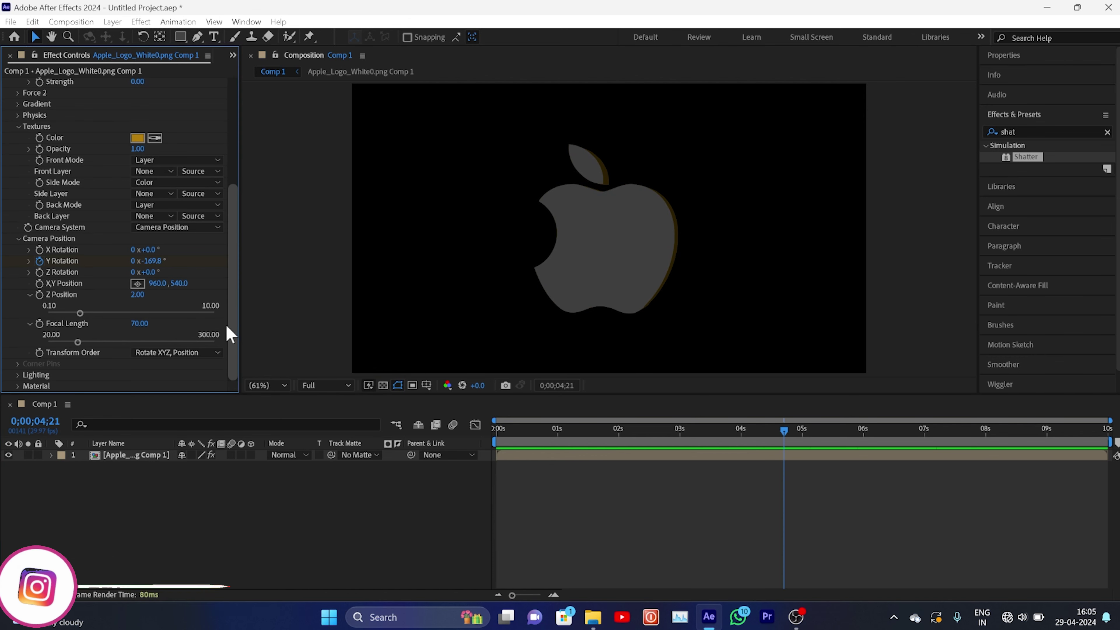
click(17, 376)
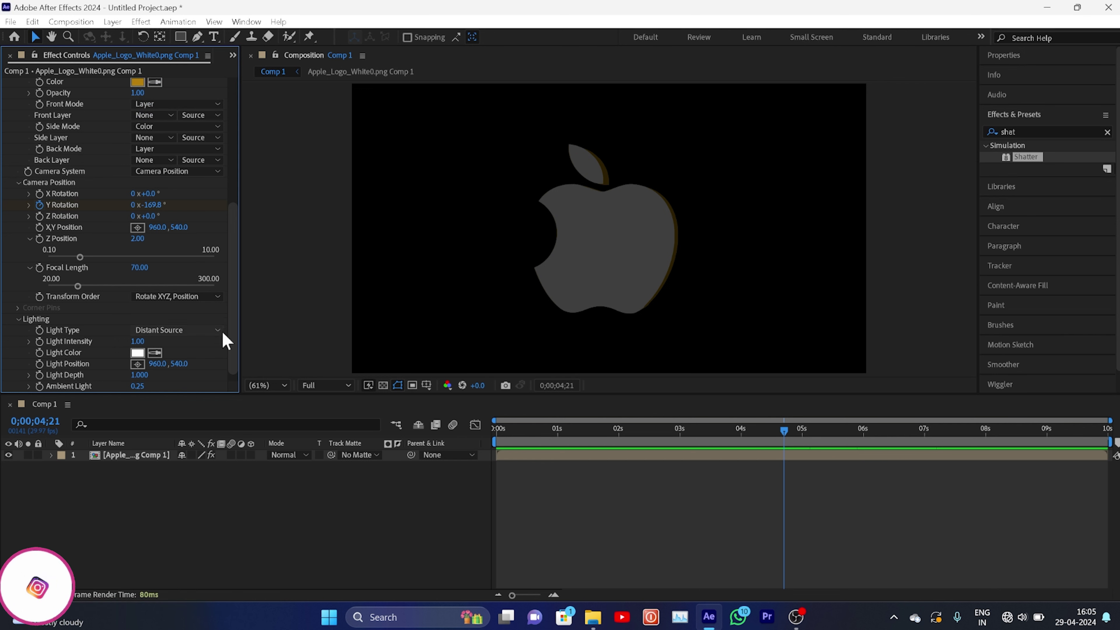
scroll(236, 312, down, 1)
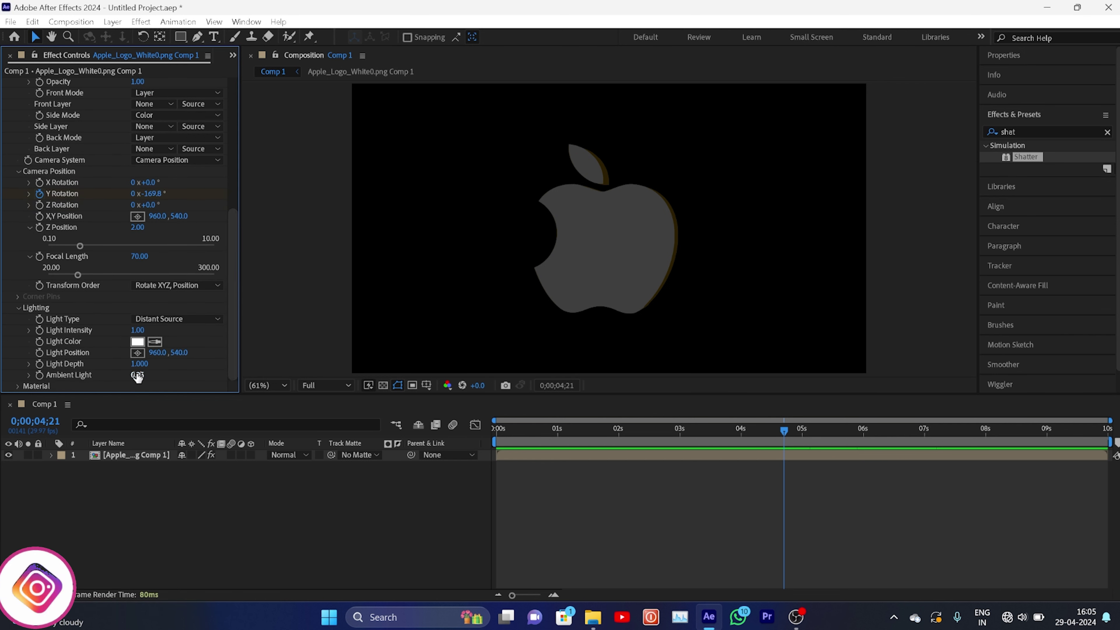
drag(137, 375, 220, 378)
Play the brightened logo animation from the first frame
scroll(176, 265, up, 3)
drag(784, 430, 495, 430)
key(space)
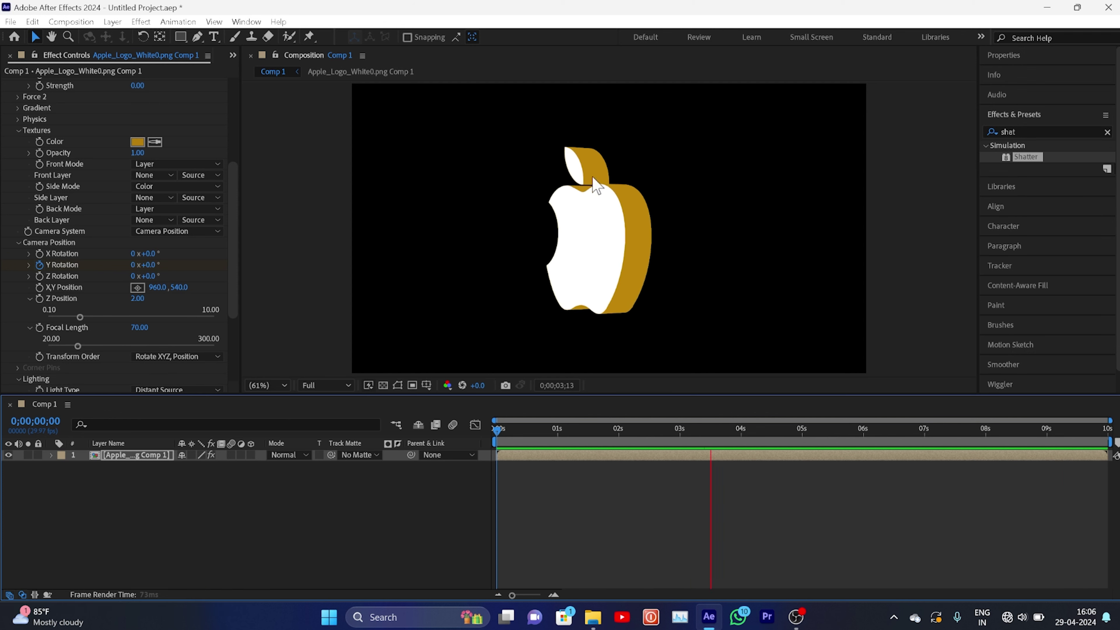
Try Layer as the Shatter side mode during playback and return it to Color
click(177, 186)
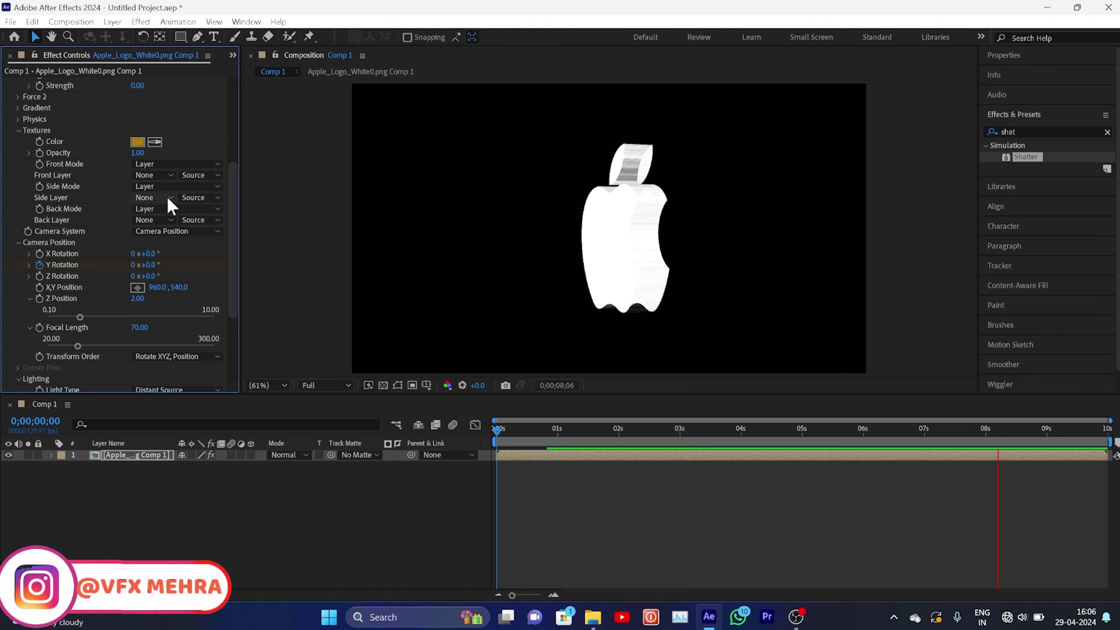
click(175, 204)
click(216, 198)
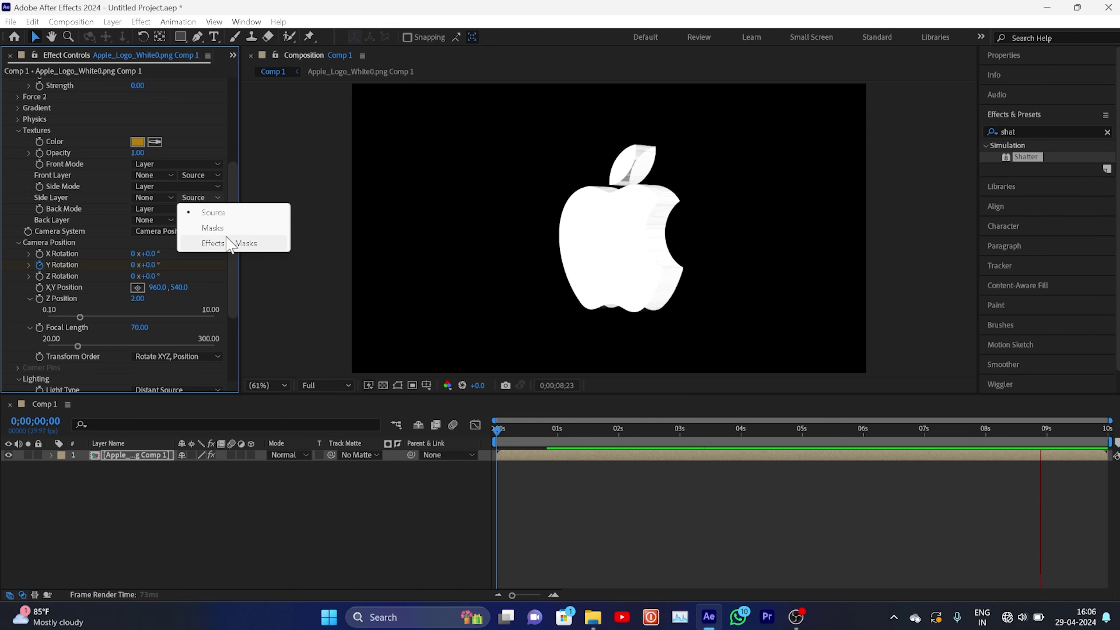
click(249, 529)
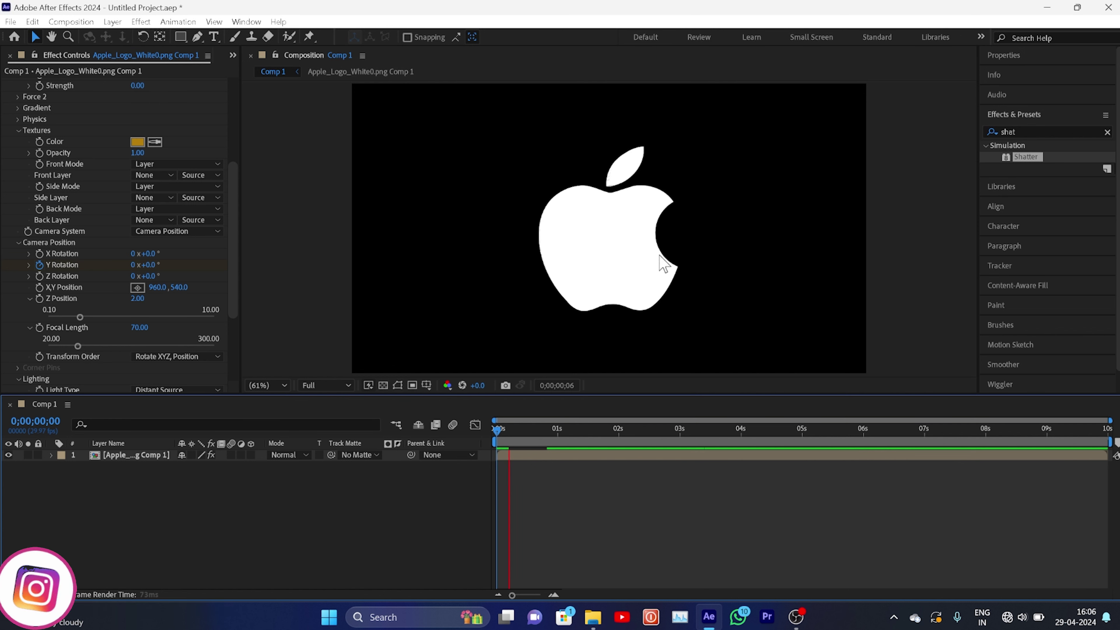
click(148, 206)
click(165, 202)
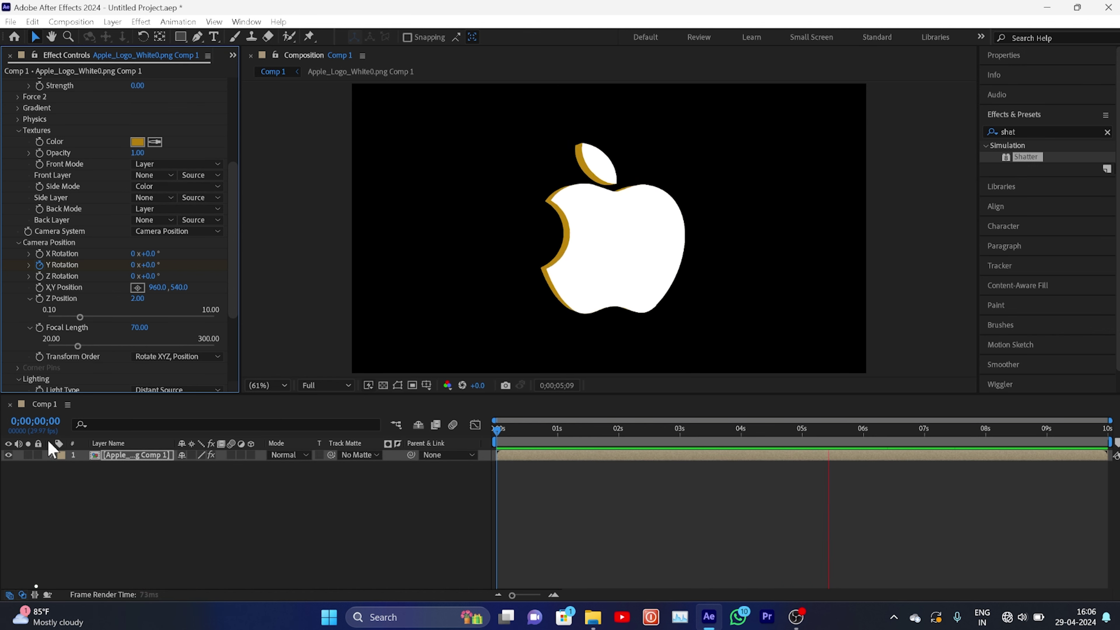
Delete the logo layer and start a new project without saving the current one
key(Delete)
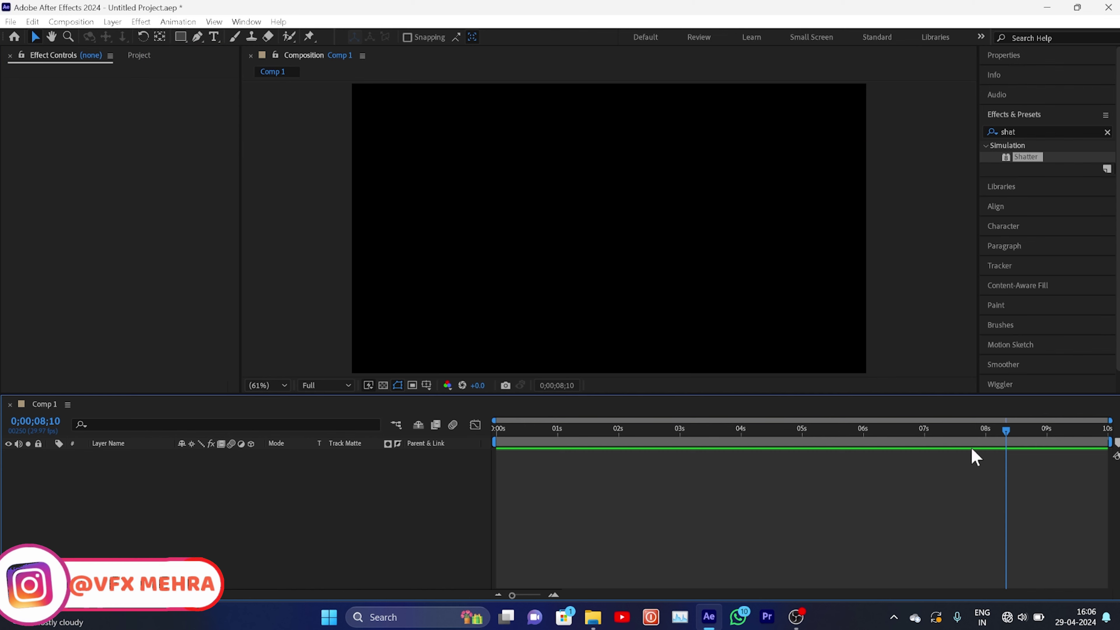
drag(1006, 430, 765, 430)
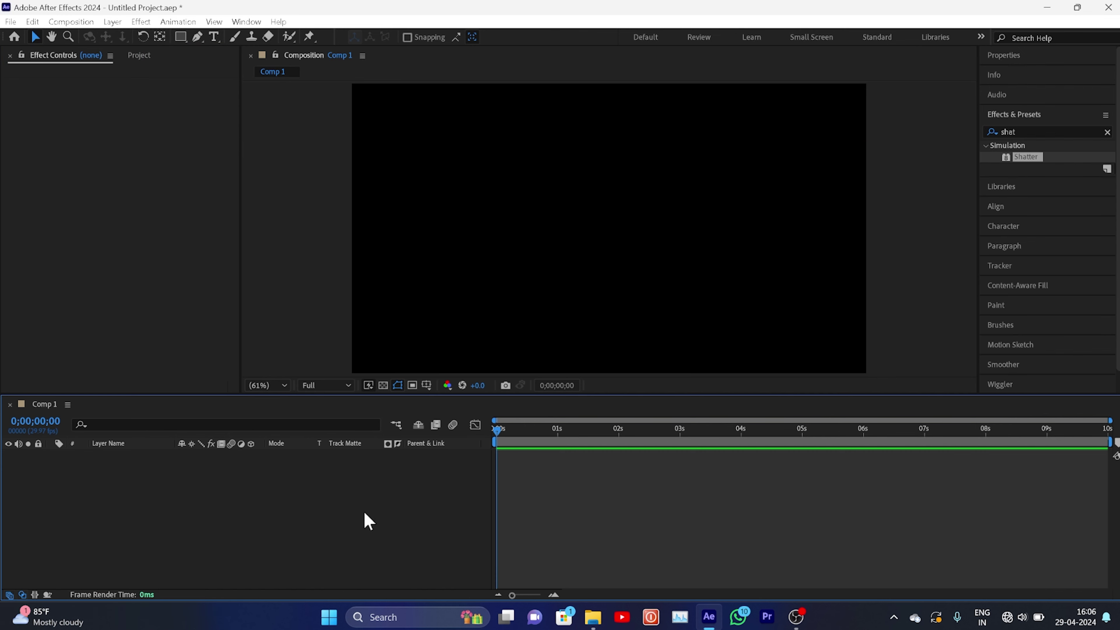
click(9, 22)
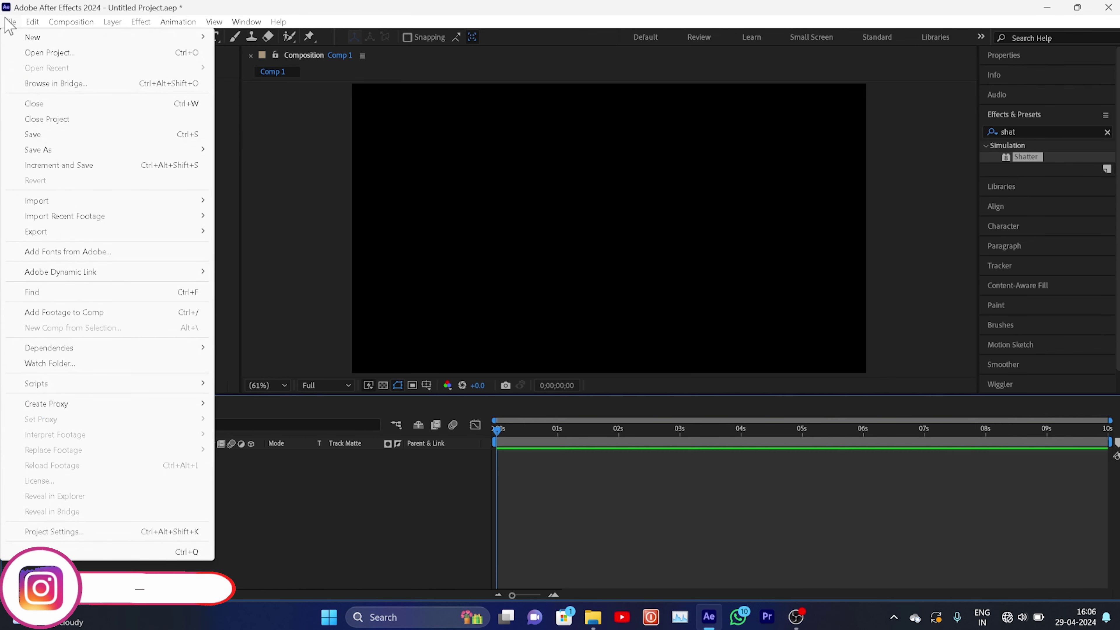
mouse_move(48, 37)
click(281, 40)
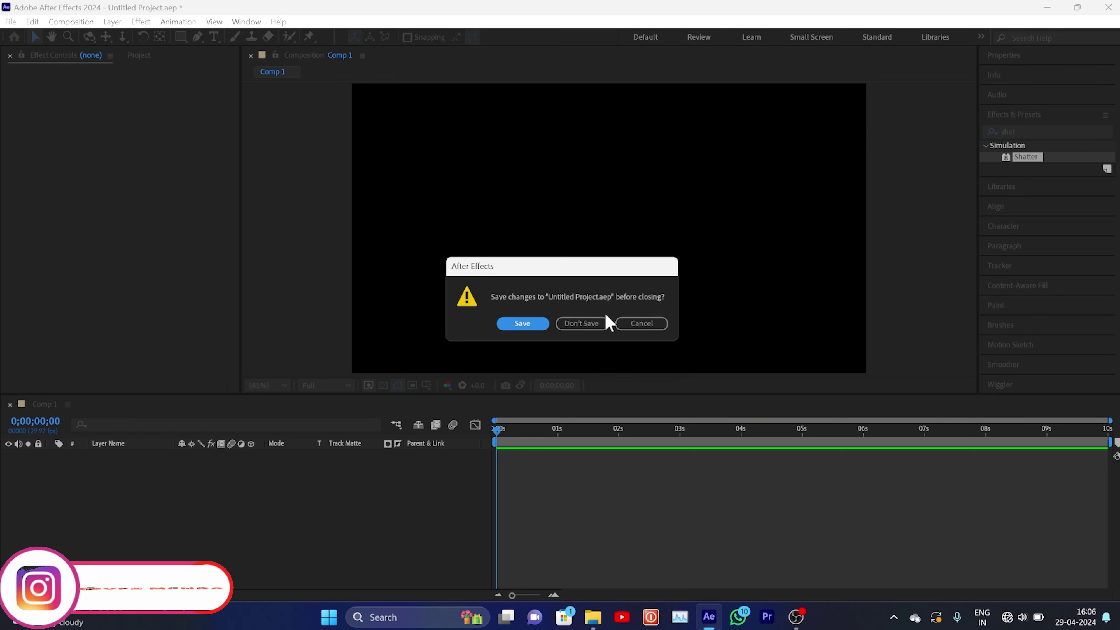
click(591, 321)
Create a 10-second 1920x1080 composition at 29.97 fps named Comp 1 and add an empty text layer
click(535, 247)
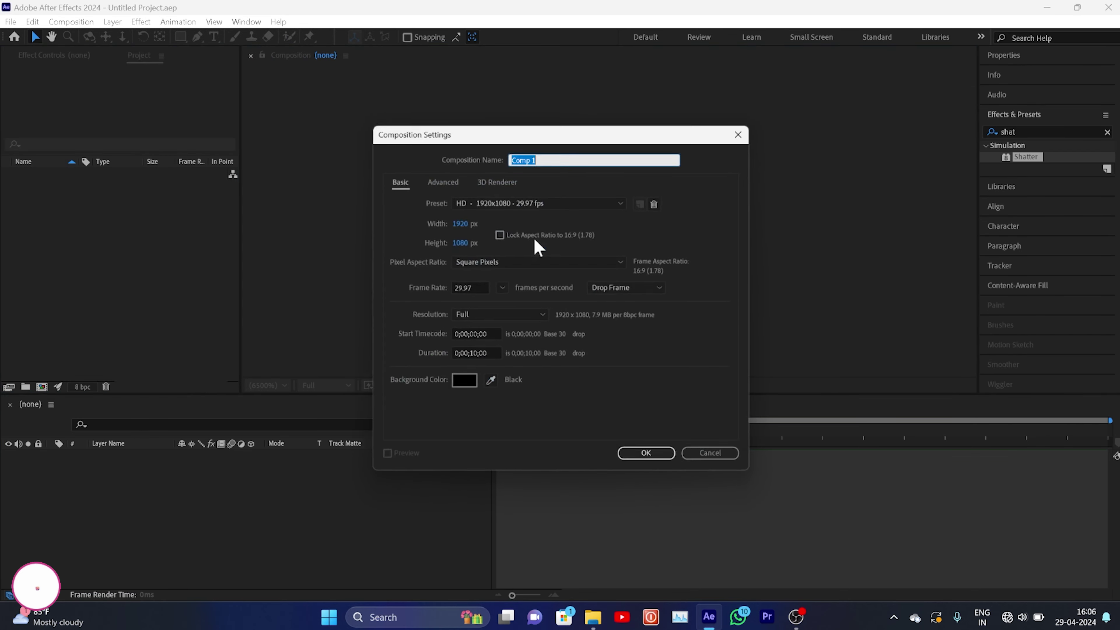
click(649, 457)
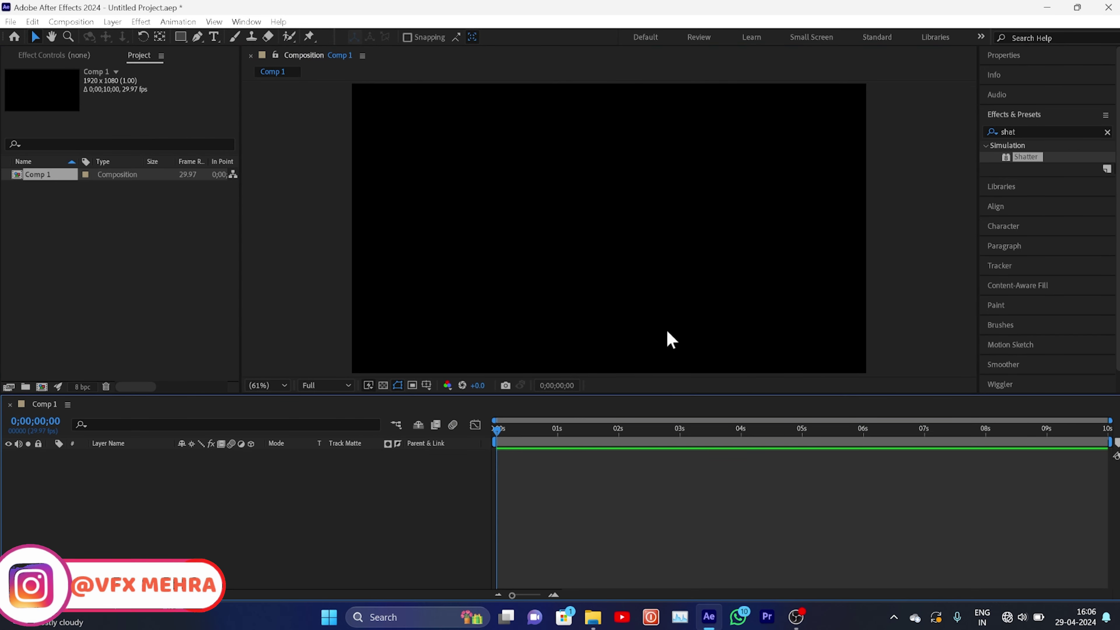
right_click(225, 540)
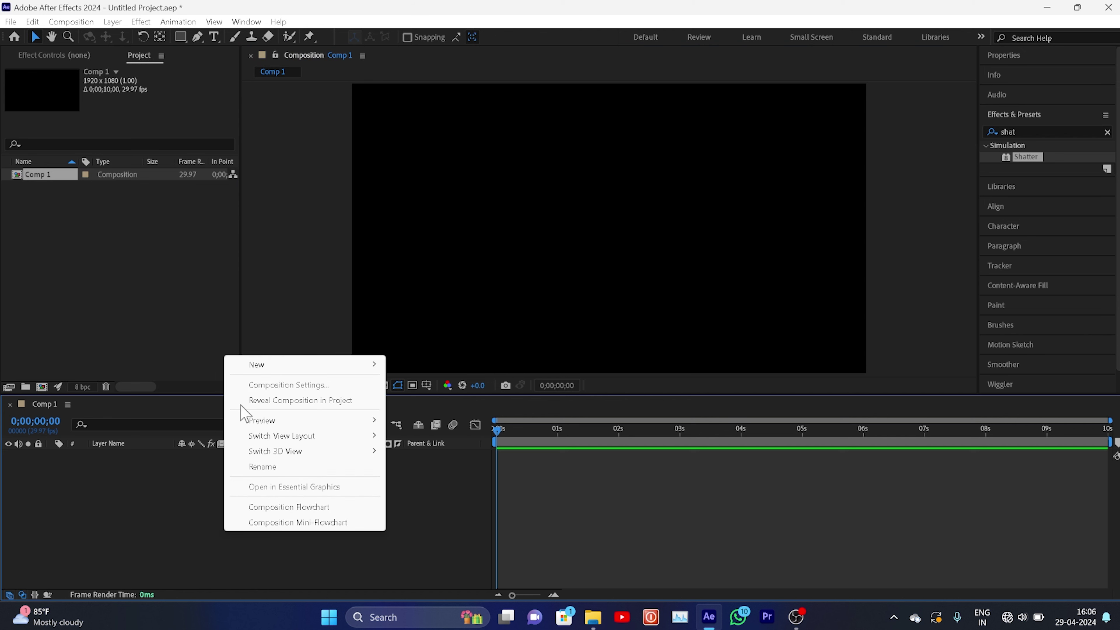
mouse_move(262, 366)
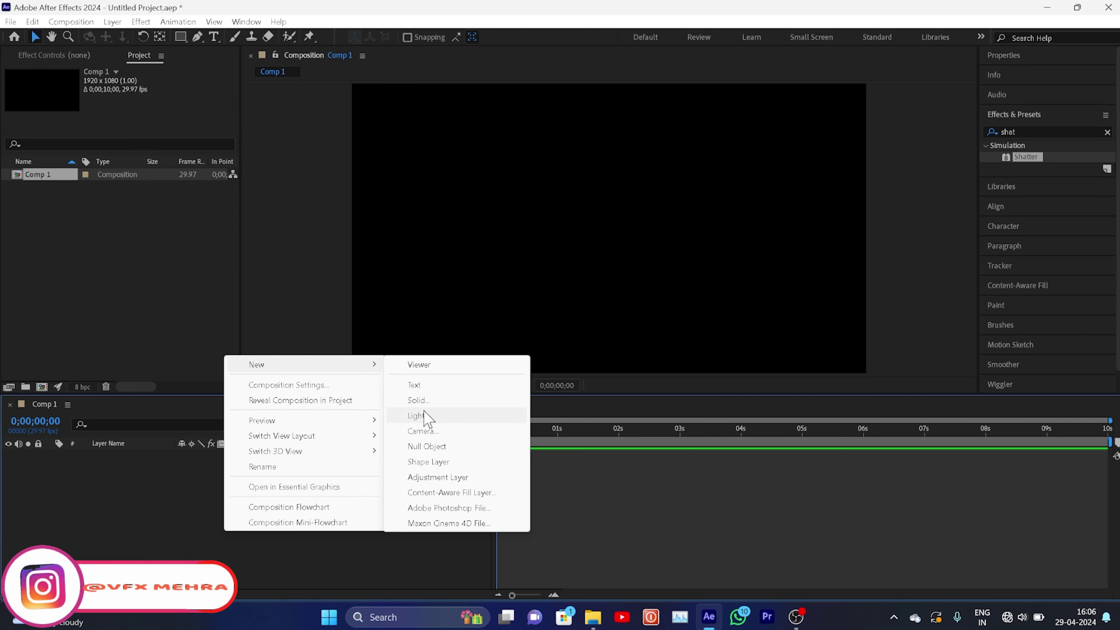
click(424, 386)
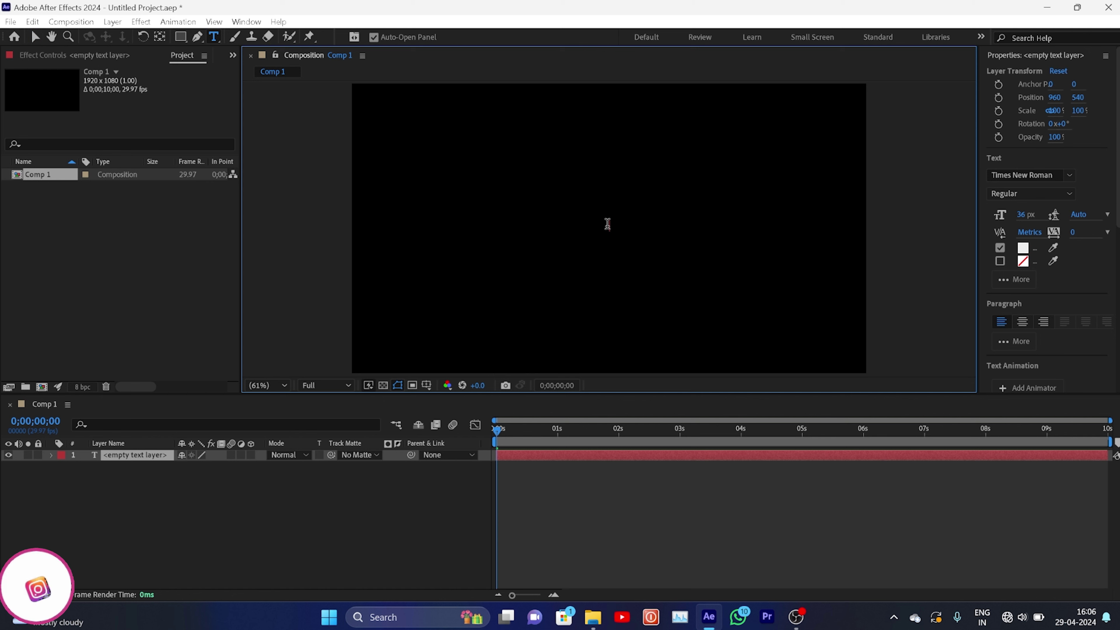
Enter VFX in capital letters in the empty text layer
key(Caps_Lock)
text(V)
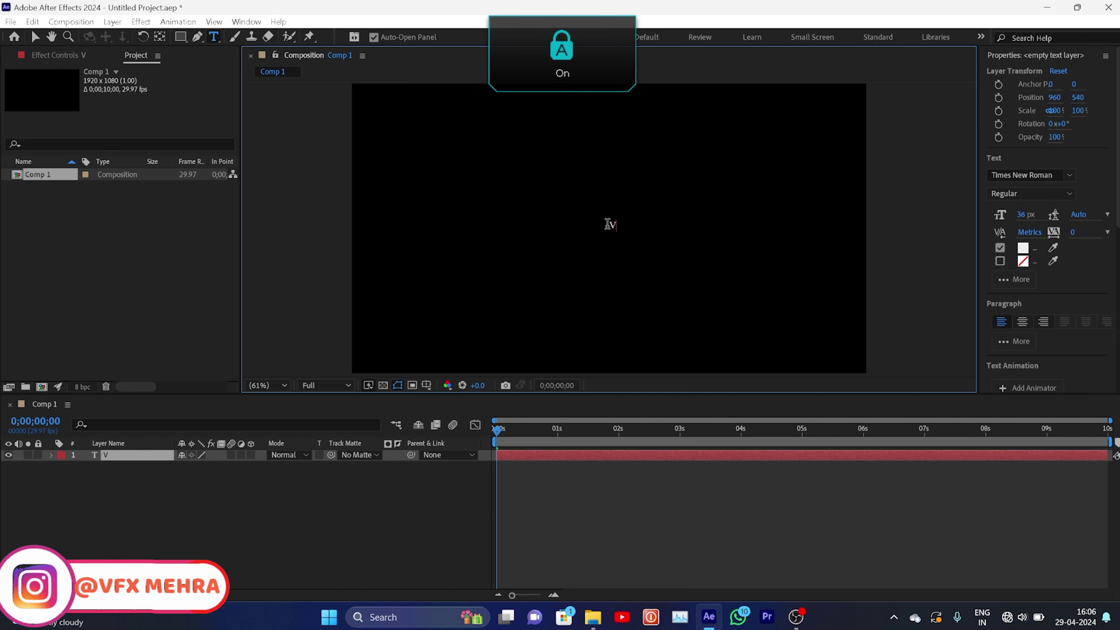
text(FX)
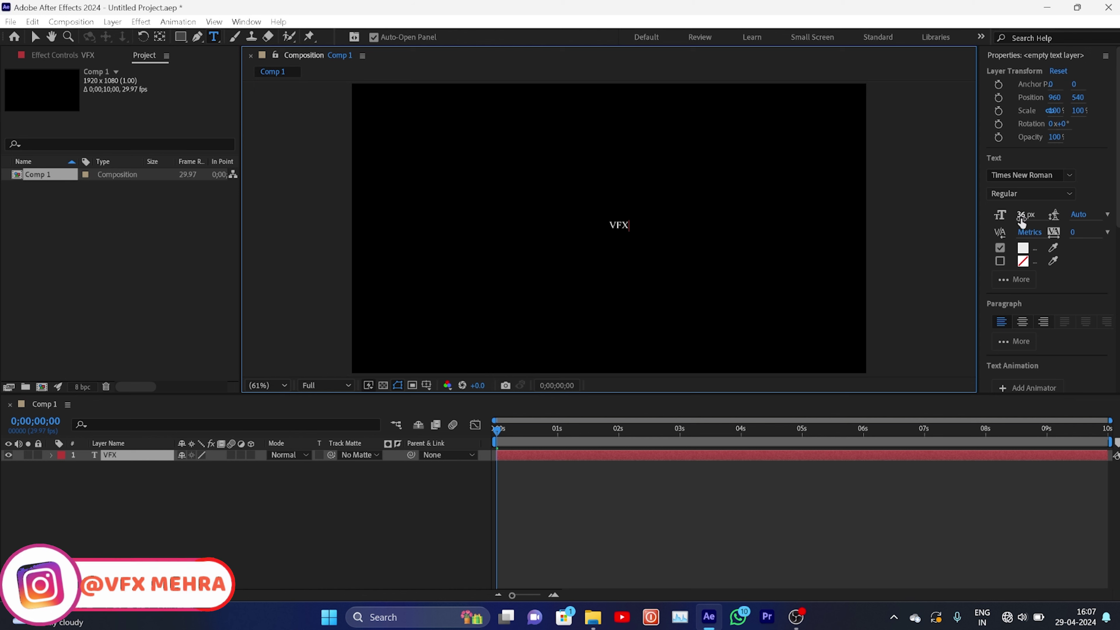
Select the whole VFX text and enlarge its font size to about 289 px
drag(1026, 214, 1098, 221)
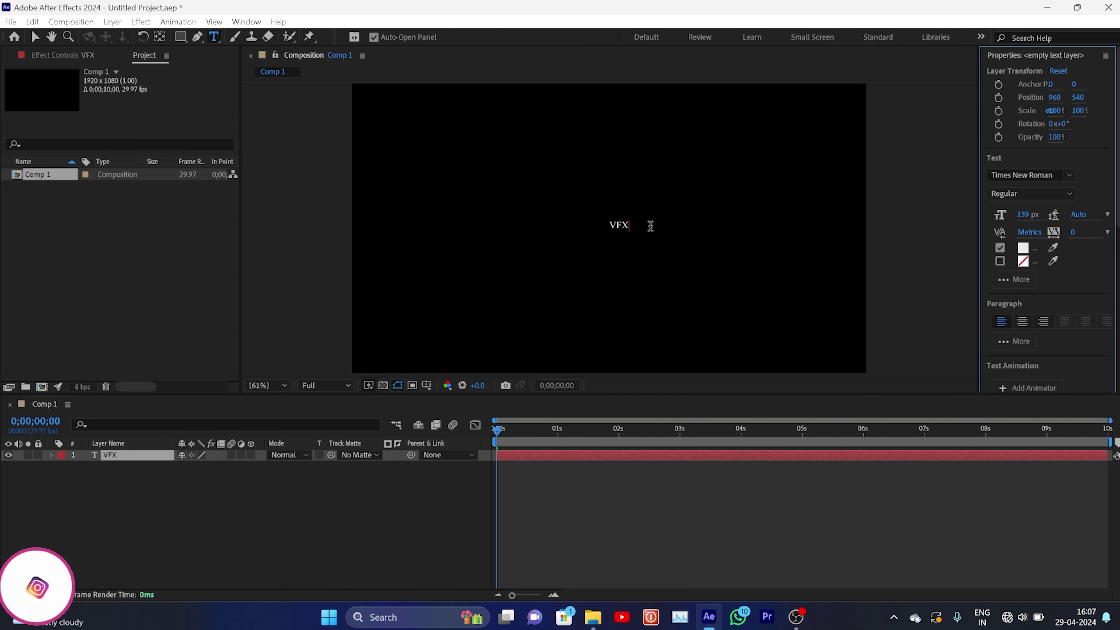
drag(640, 225, 564, 230)
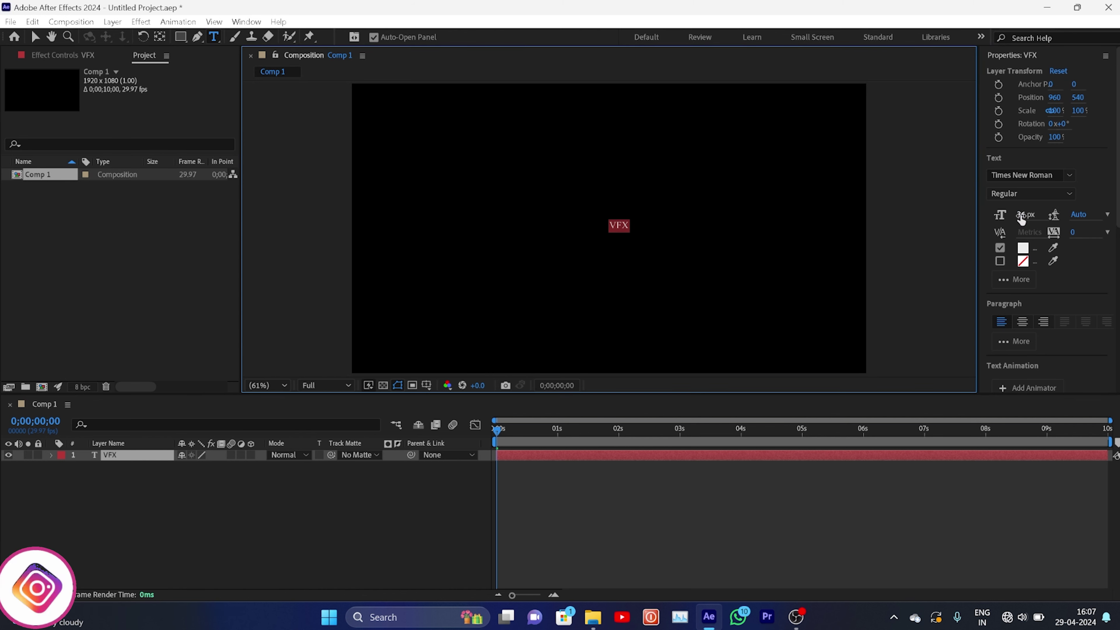
drag(1025, 215, 1092, 218)
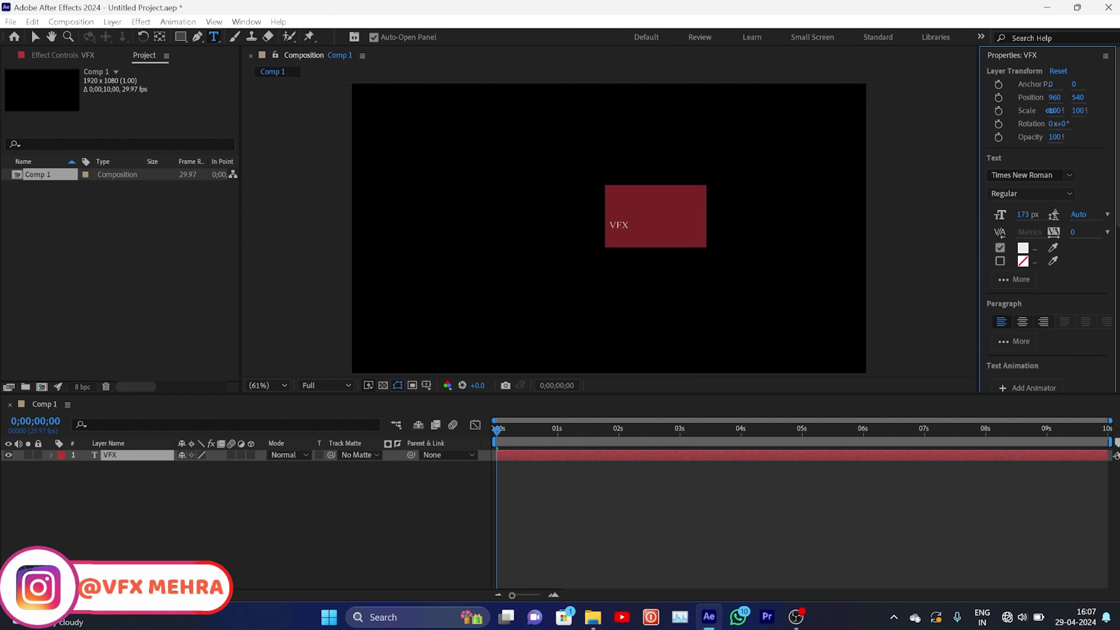
drag(1022, 219, 1108, 223)
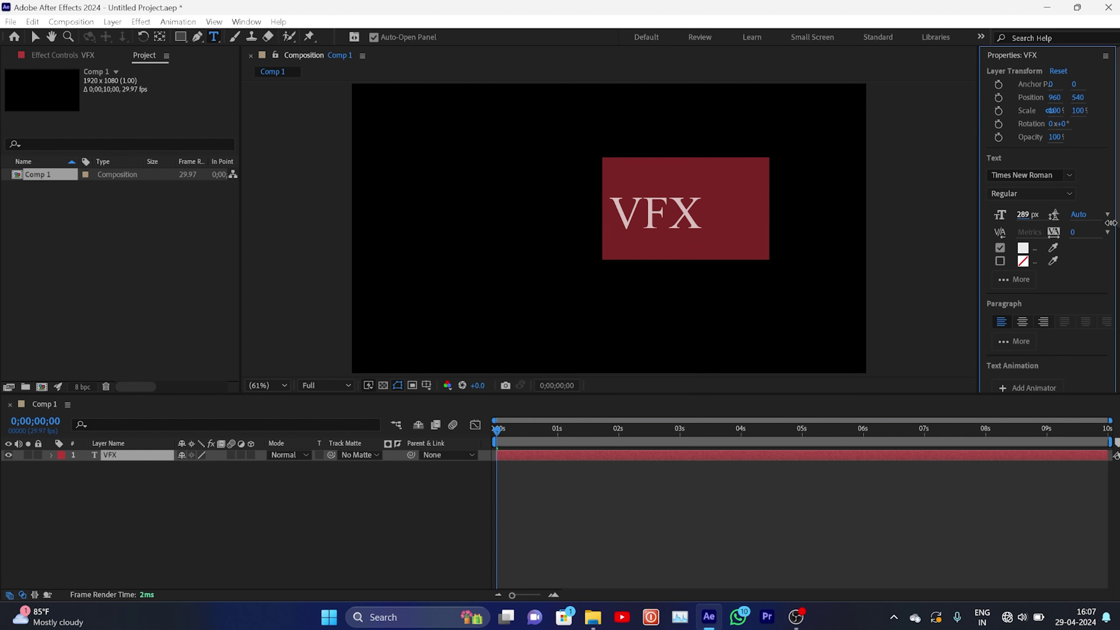
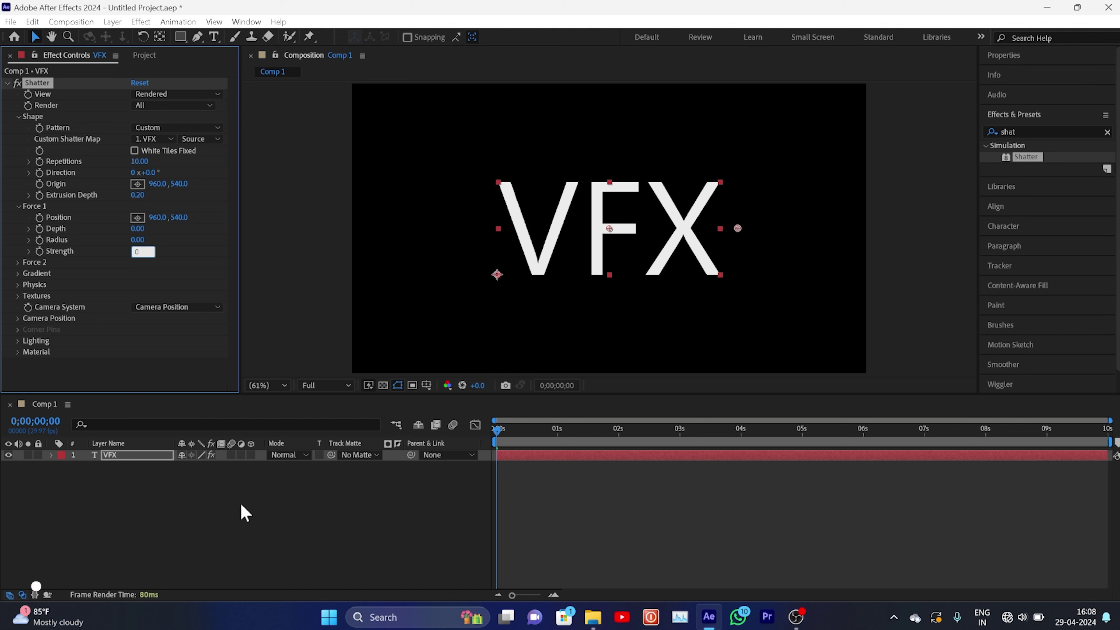
Apply 0 as the Force 1 strength and set the Shatter camera position's Y Rotation to 73°
click(240, 503)
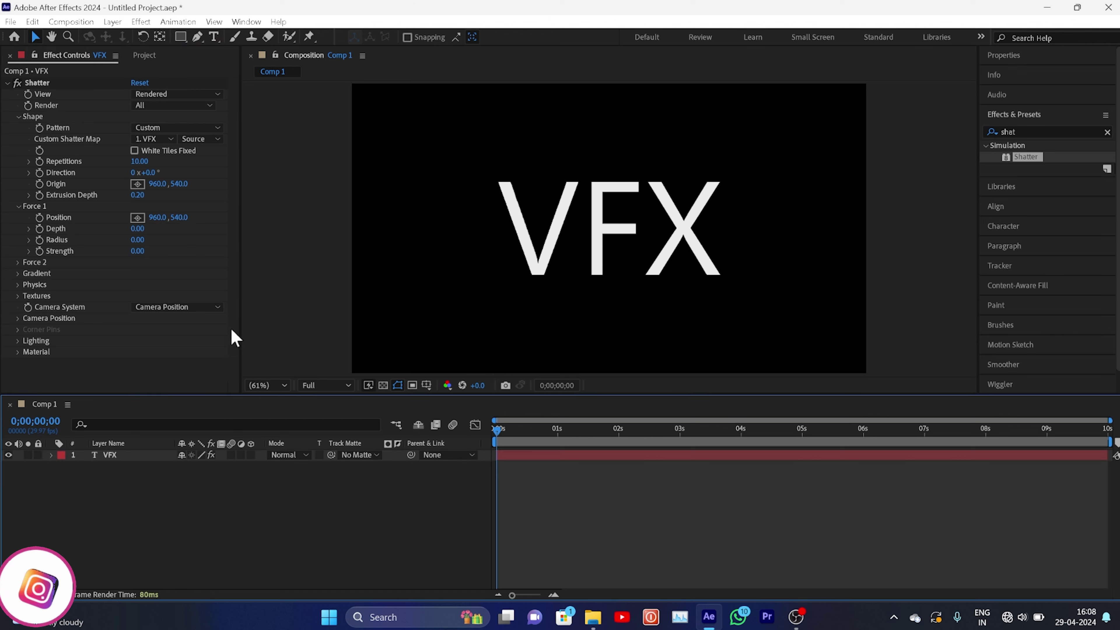
click(17, 319)
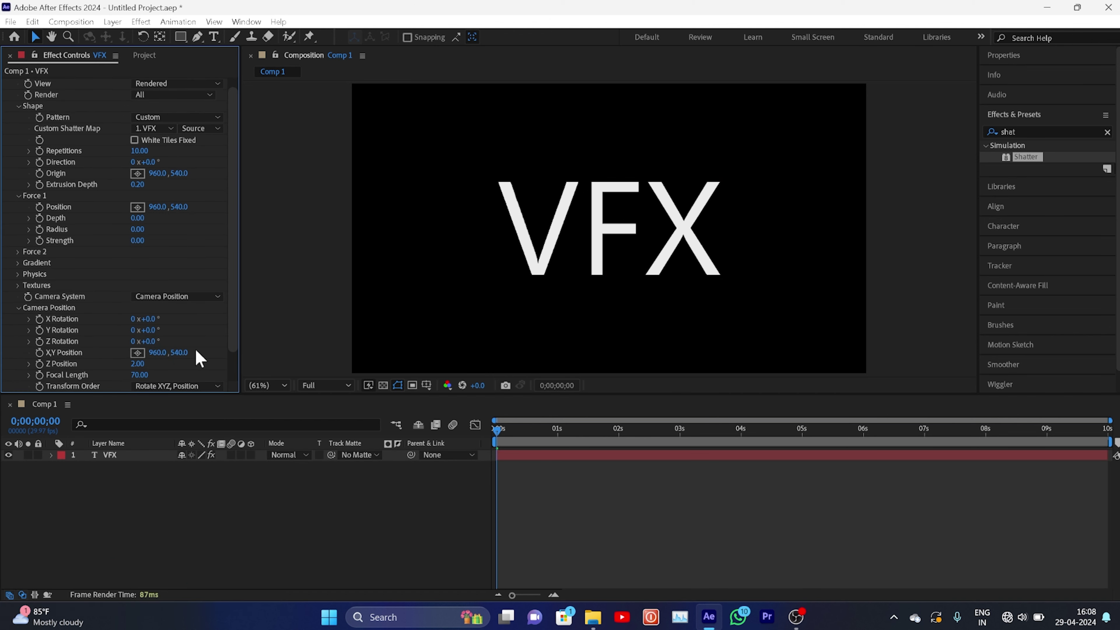
scroll(238, 313, down, 2)
drag(149, 297, 181, 297)
click(29, 330)
click(240, 503)
Set the Extrusion Depth of the Shatter shape to 1.00 on the VFX layer
scroll(152, 202, up, 2)
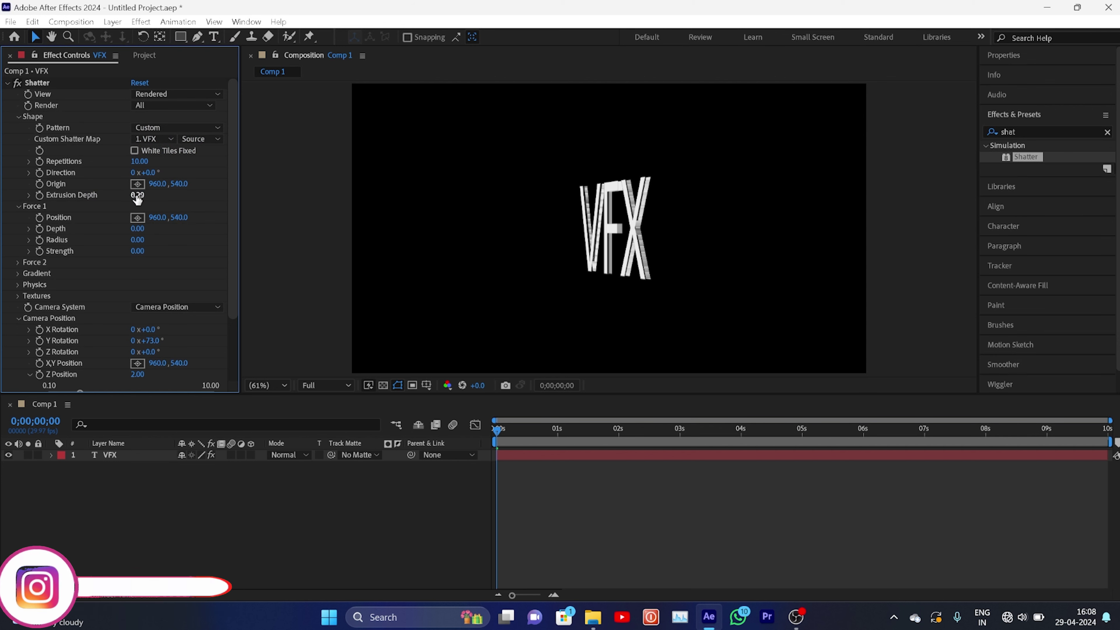
drag(138, 198, 199, 198)
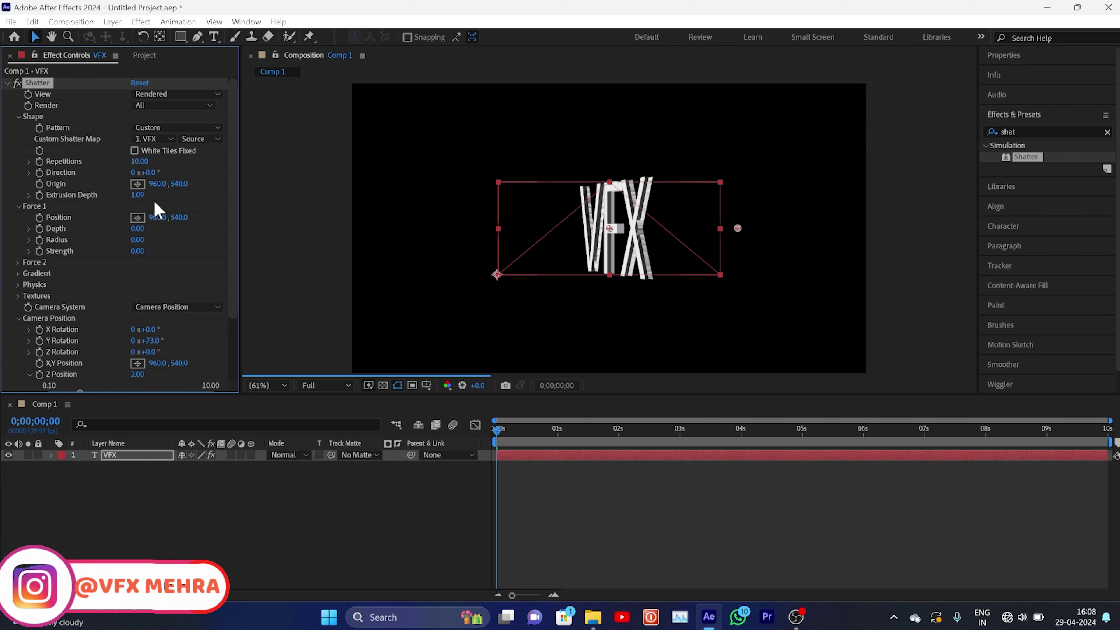
click(138, 196)
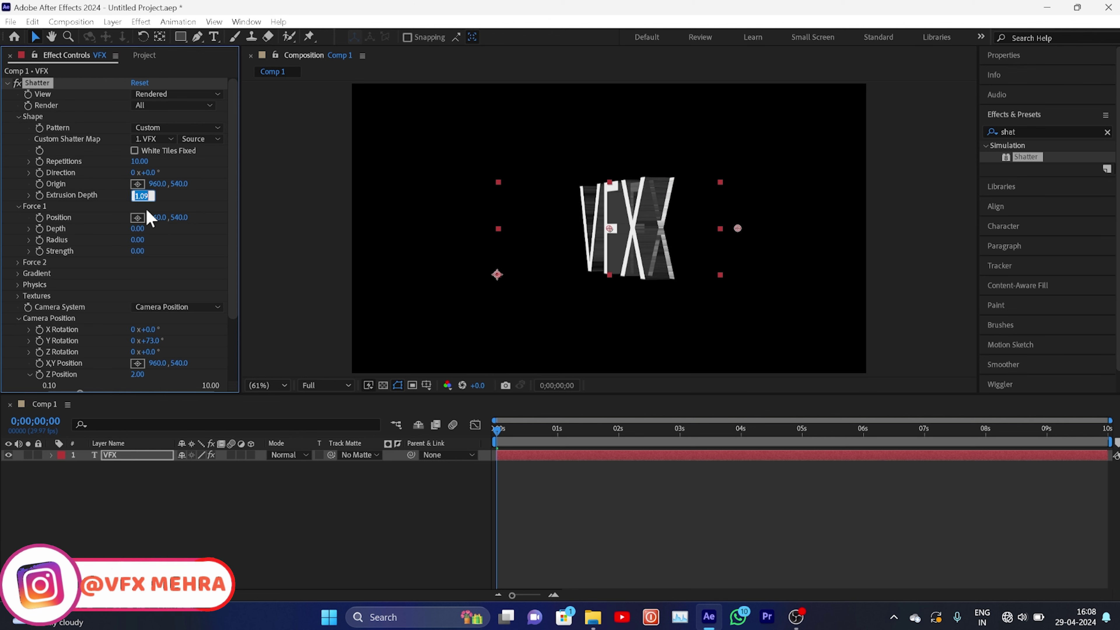
text(1)
click(225, 517)
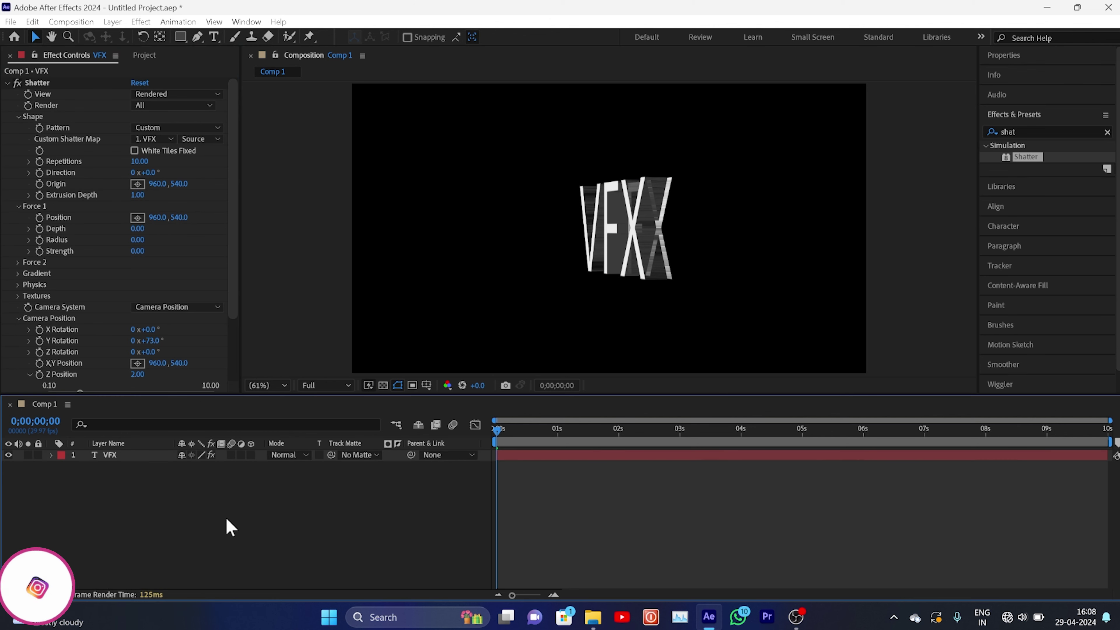
Set the side mode in the Shatter textures to Color
scroll(240, 288, down, 3)
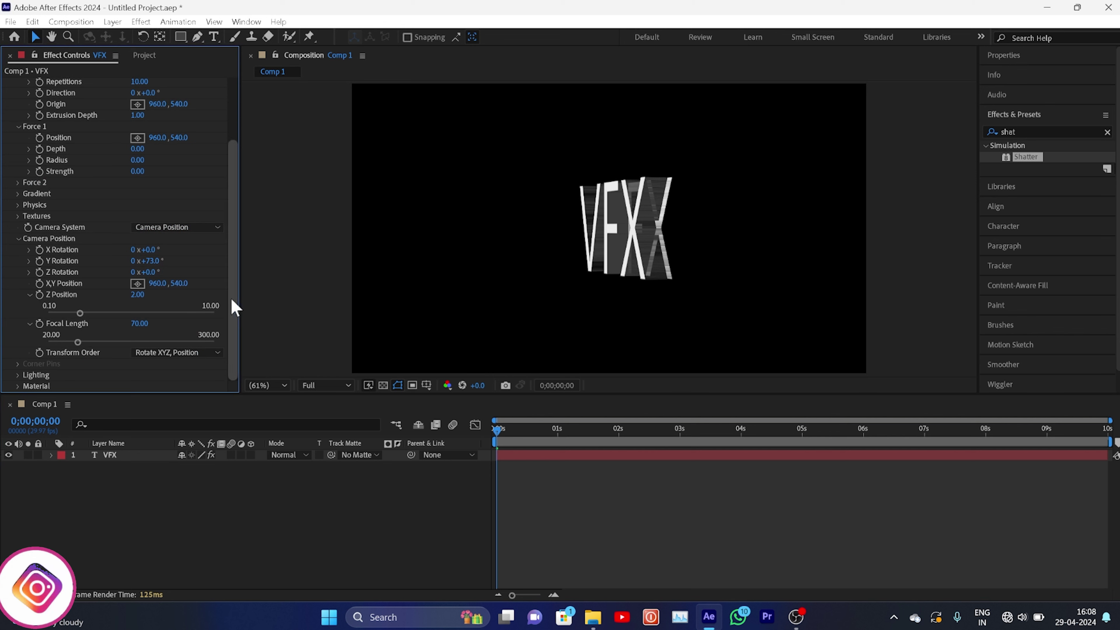
click(17, 216)
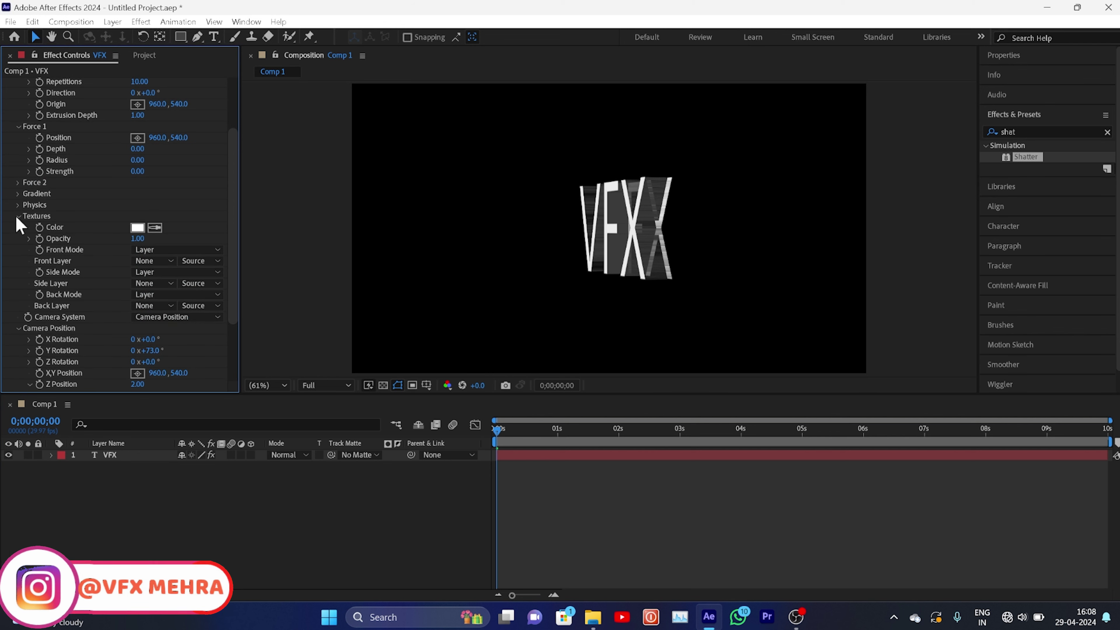
click(187, 272)
click(168, 288)
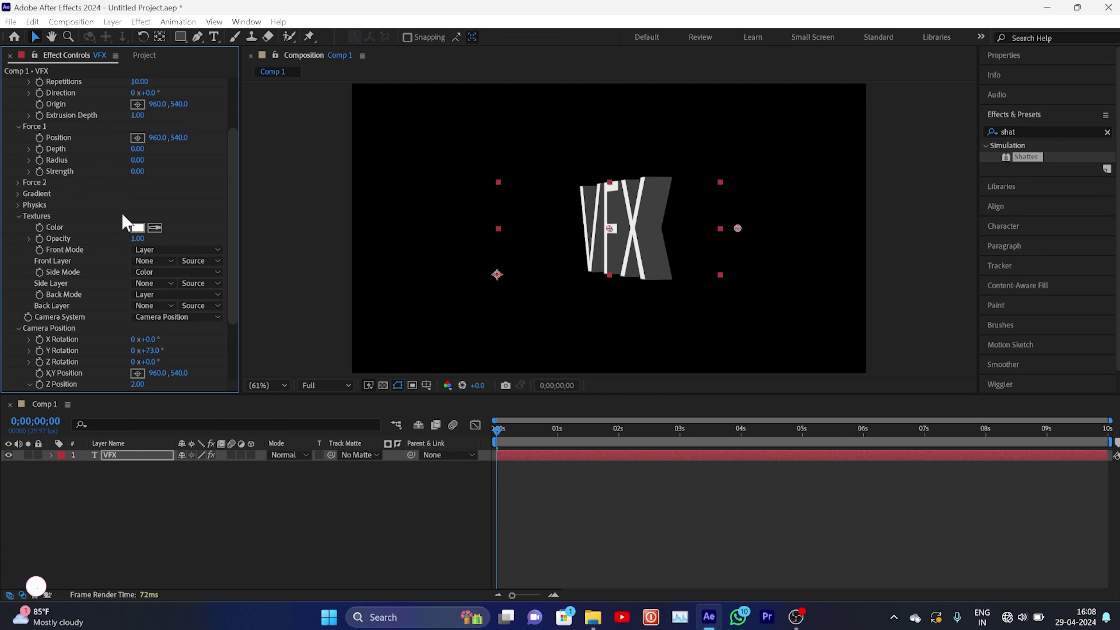
Try red F20F0F as the Shatter texture color and change it to cyan 0FD1F2
click(139, 229)
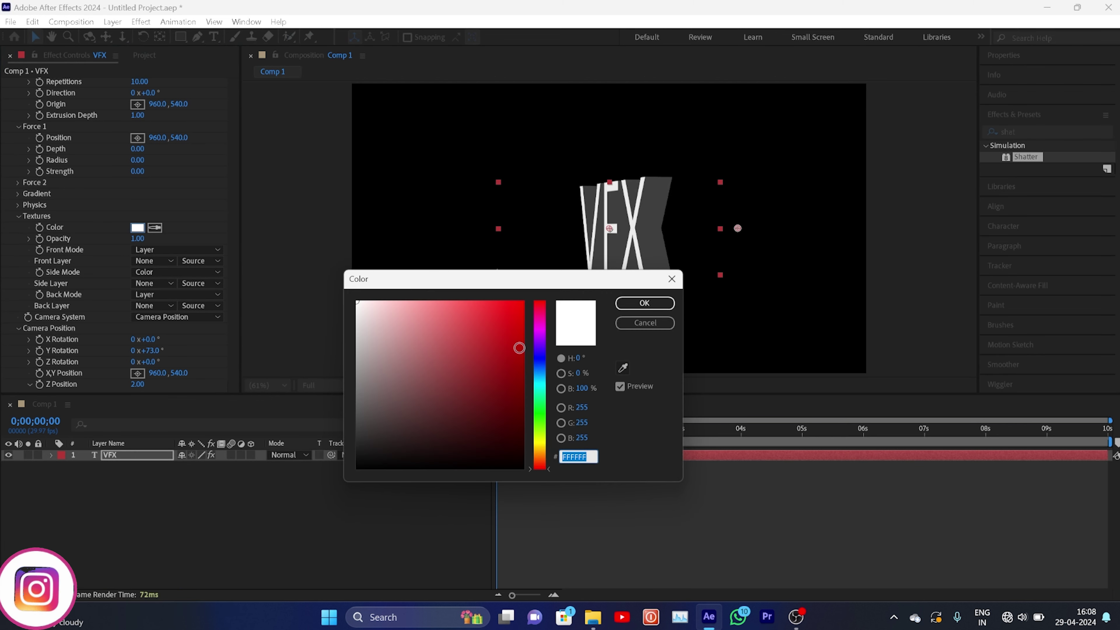
click(515, 311)
click(644, 302)
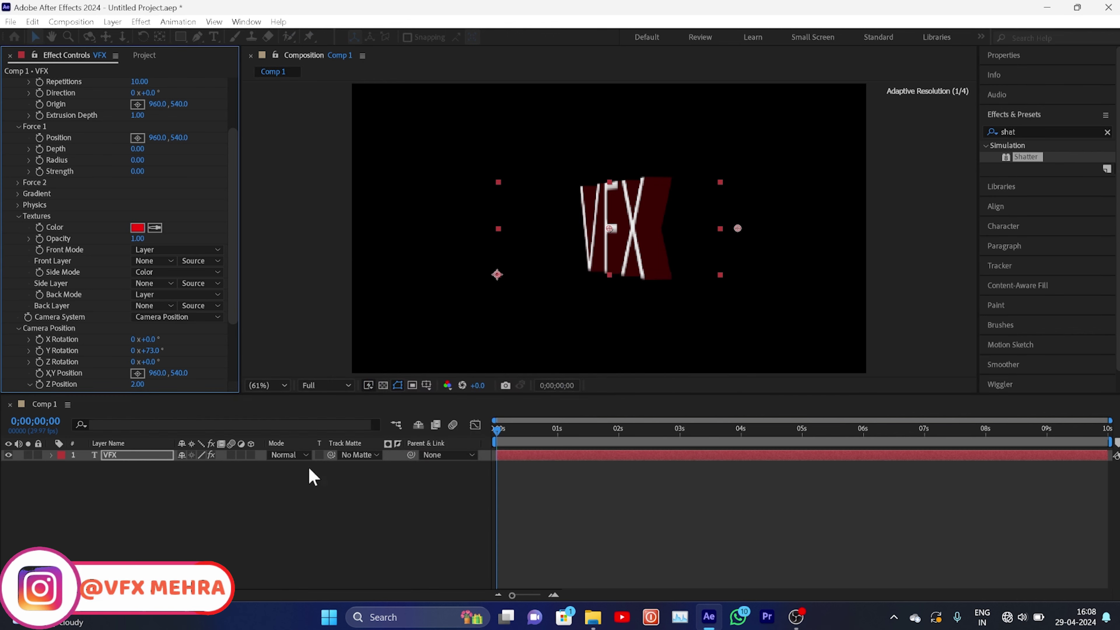
click(138, 228)
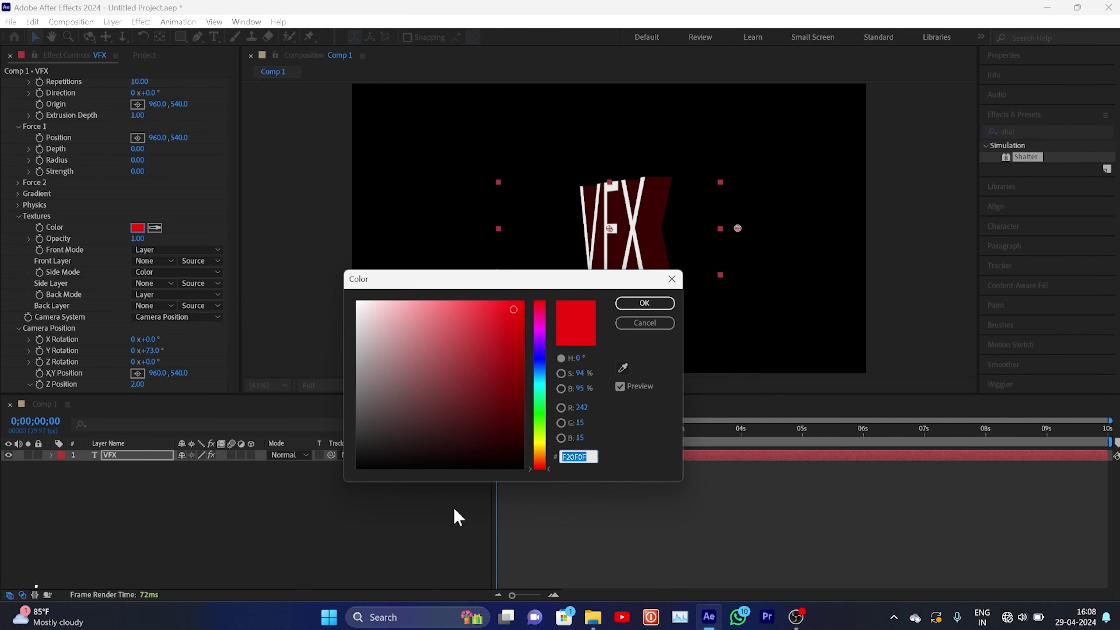
click(539, 381)
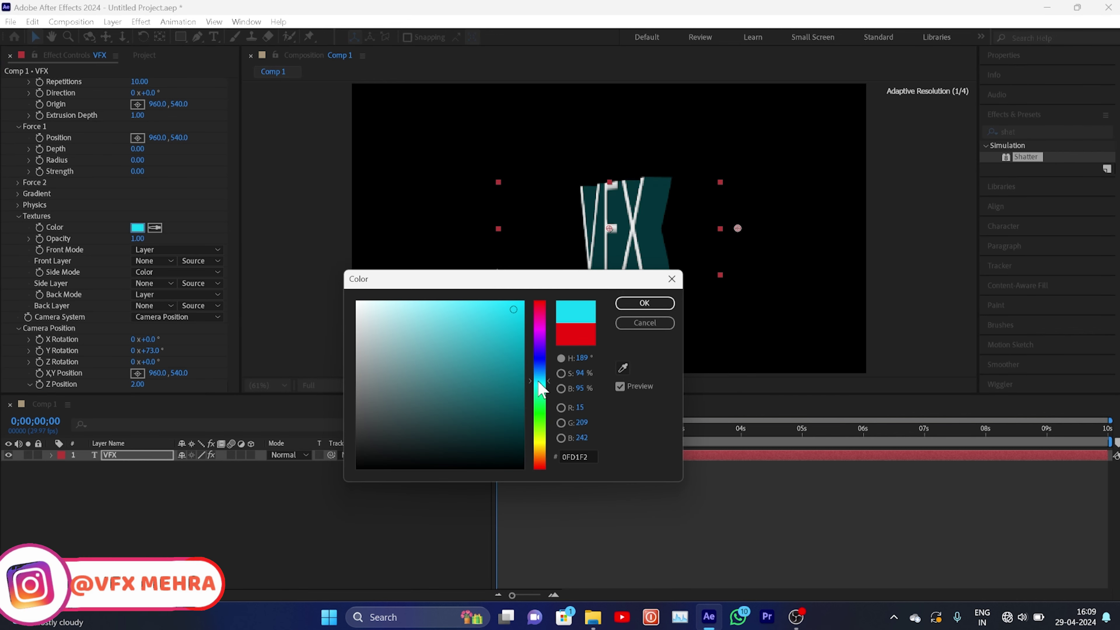
click(644, 304)
click(288, 562)
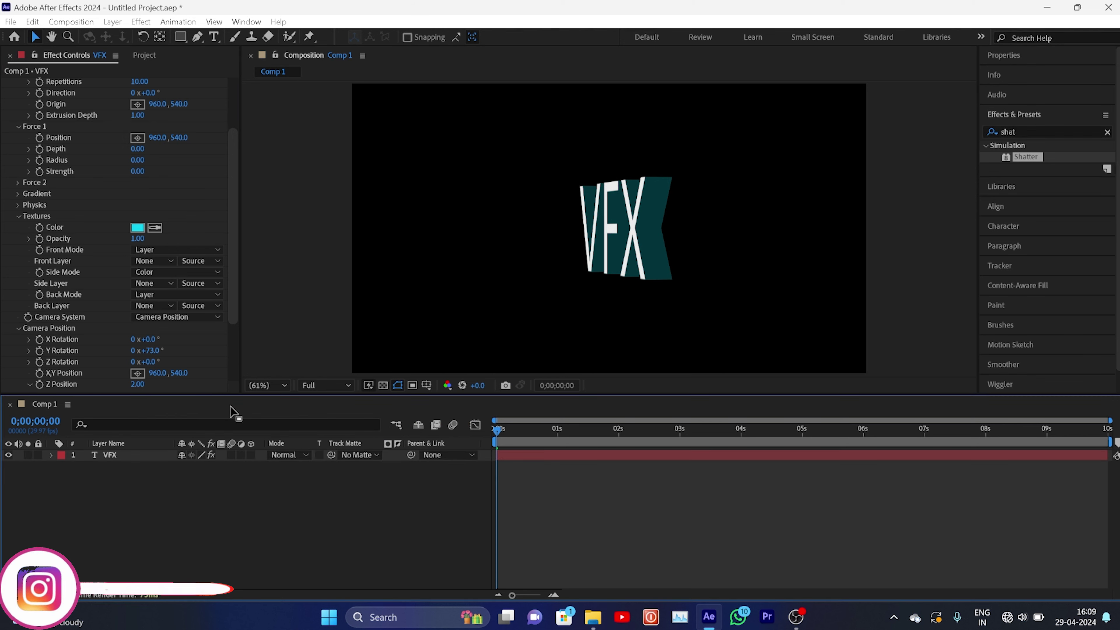
Reset the Shatter camera's Y Rotation to 0° and keyframe it at the first frame
drag(230, 285, 233, 329)
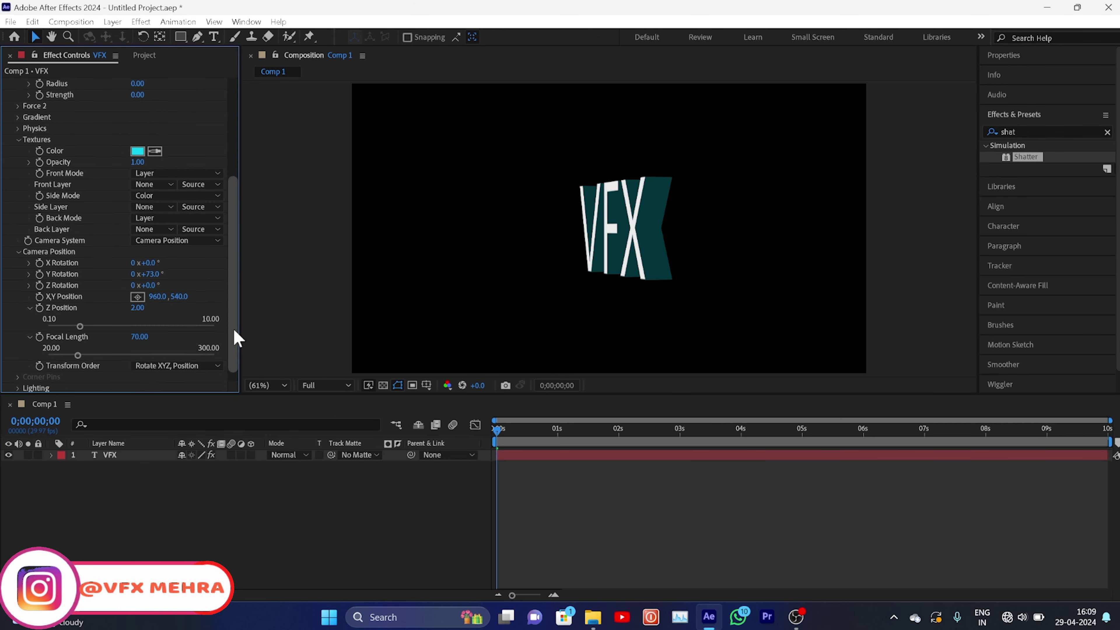
scroll(209, 322, down, 1)
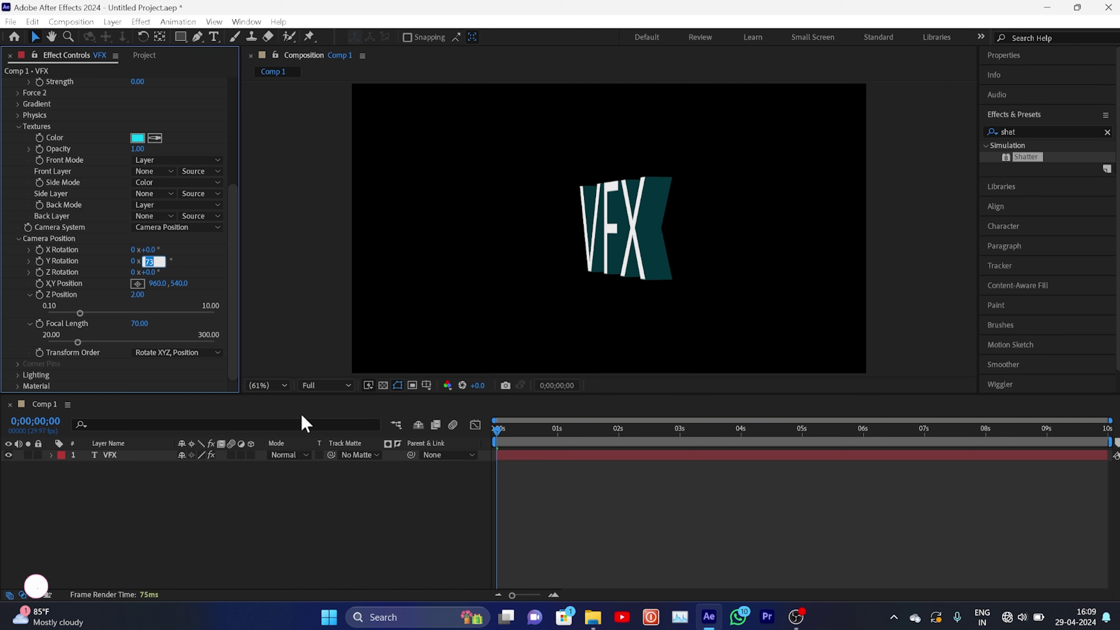
key(Return)
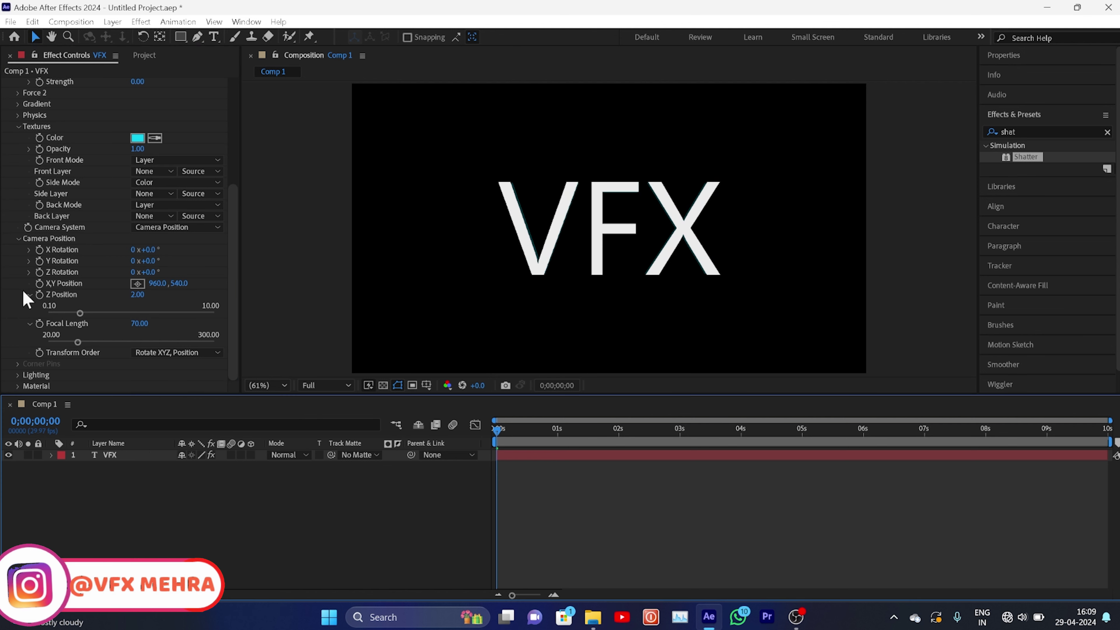
click(40, 263)
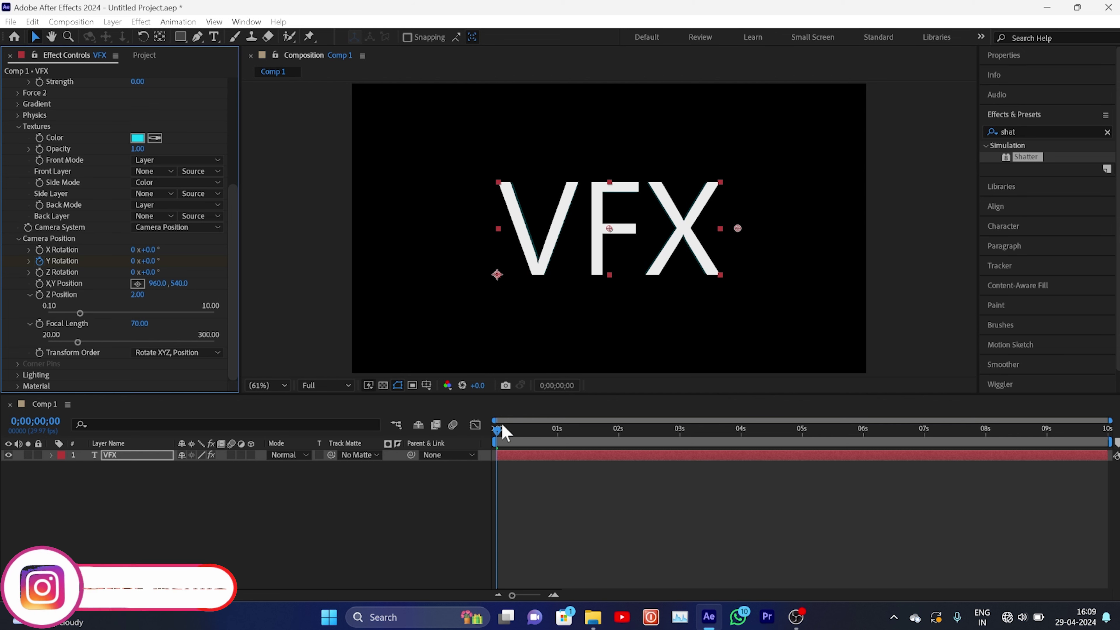
Keyframe the Shatter camera's Y Rotation at -1 full turn on the last frame, 0;00;09;29
drag(501, 436, 1107, 437)
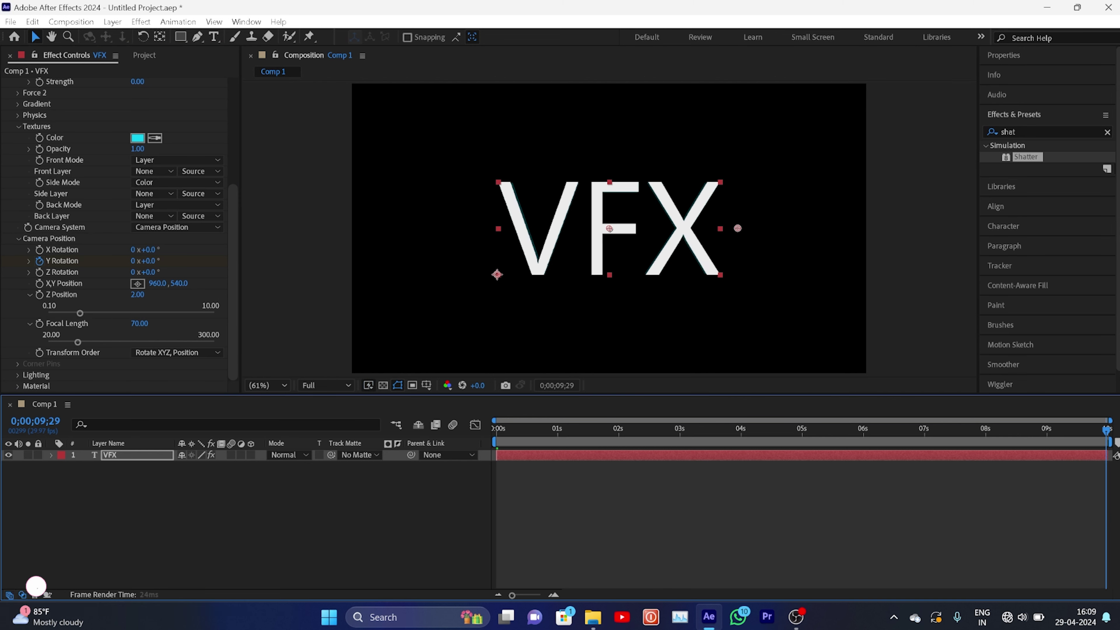
click(133, 261)
text(-1)
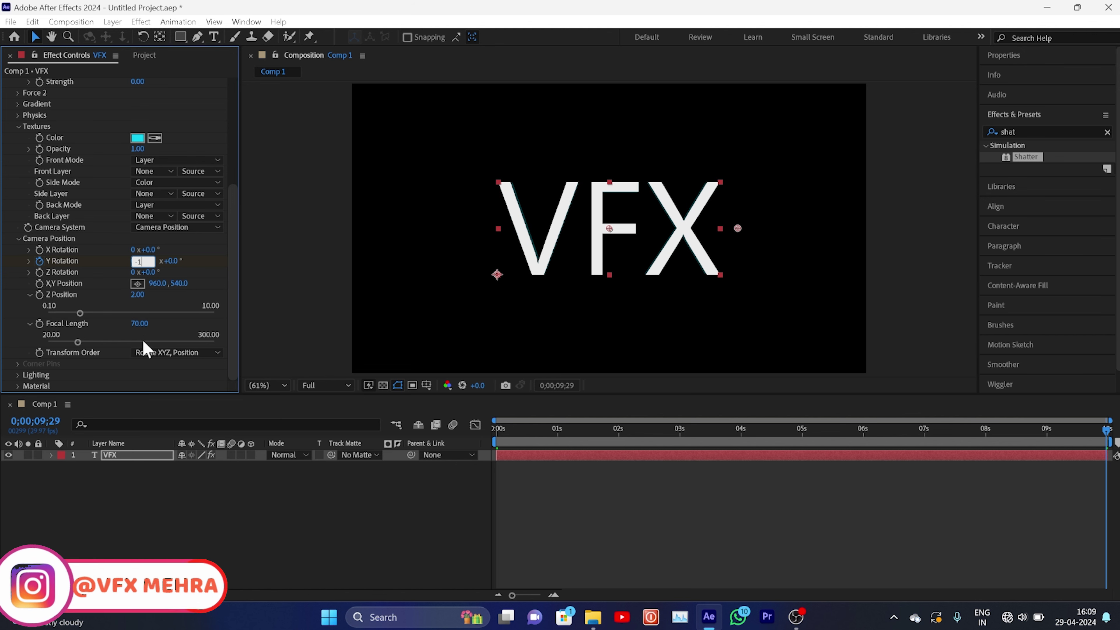
key(Return)
click(245, 563)
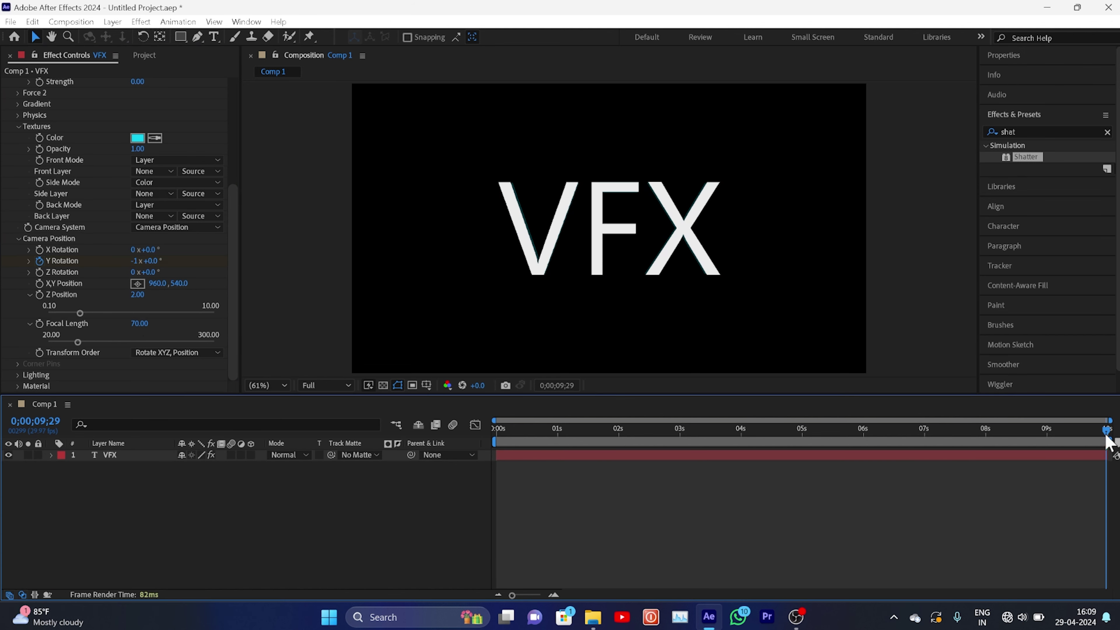
Play the rotating VFX text from the first frame and stop the preview around four seconds
drag(1107, 442, 314, 539)
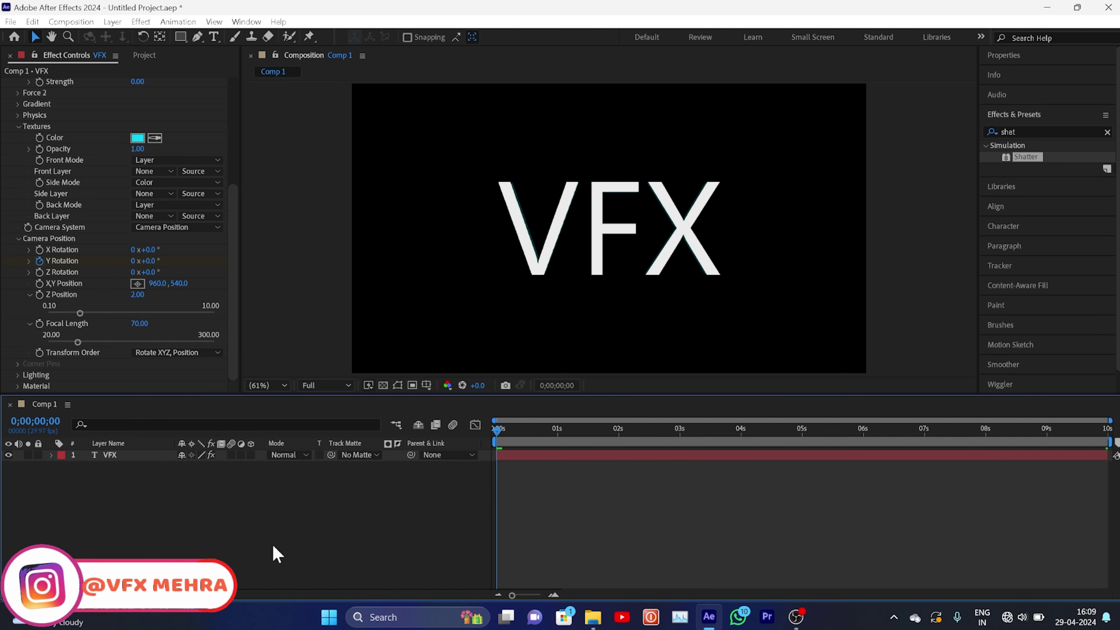
key(space)
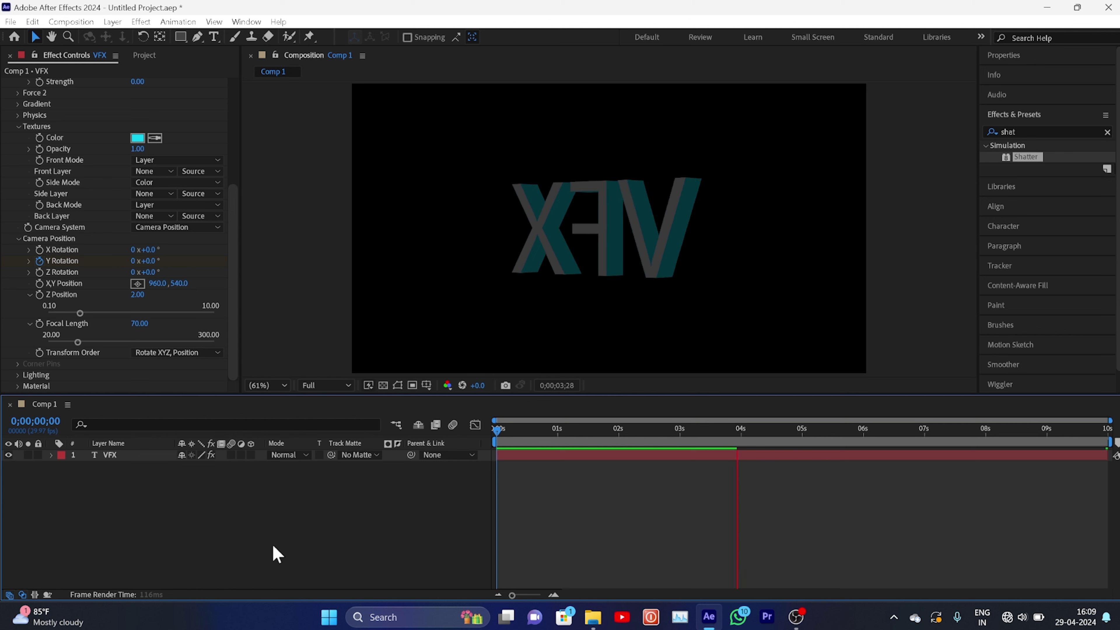
key(space)
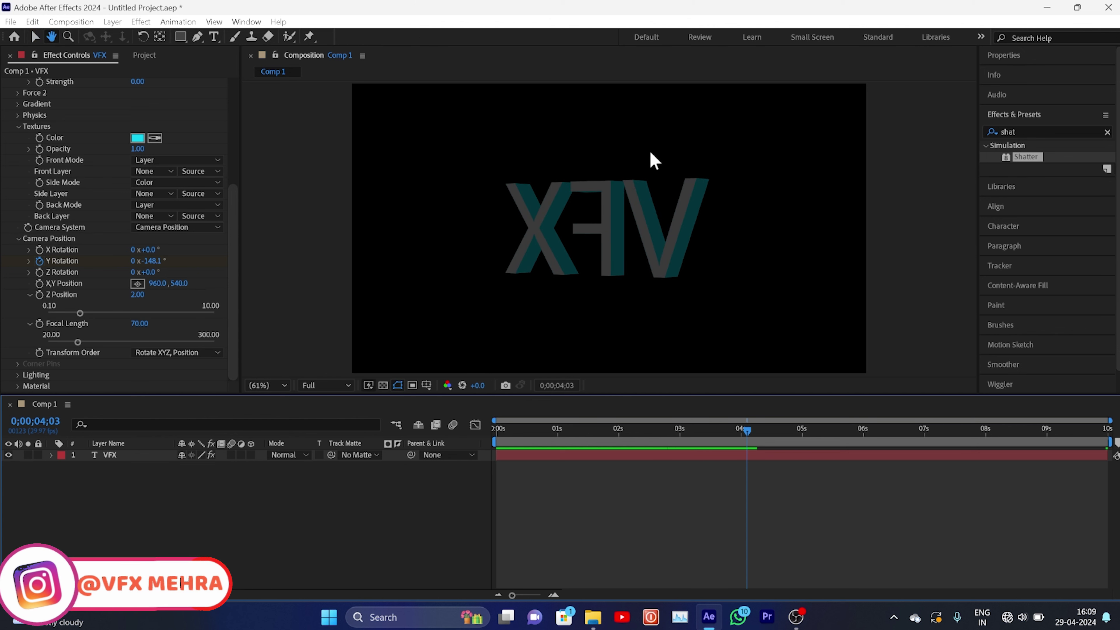
Raise the Ambient Light in the Shatter lighting settings to about 0.96
drag(236, 281, 236, 368)
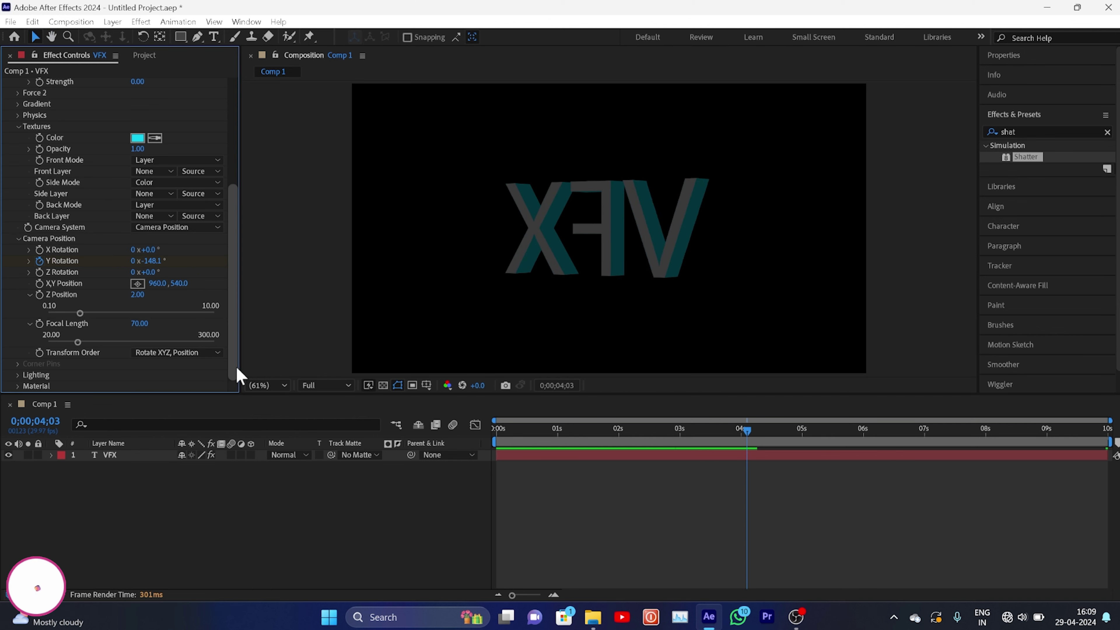
click(18, 376)
scroll(22, 381, down, 2)
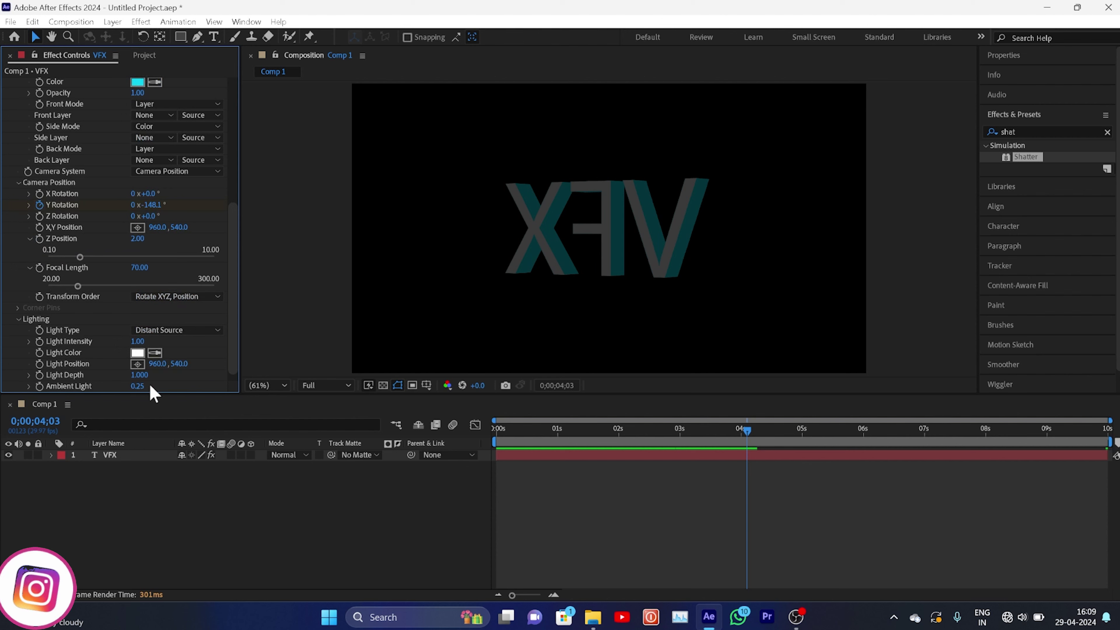
drag(237, 343, 238, 382)
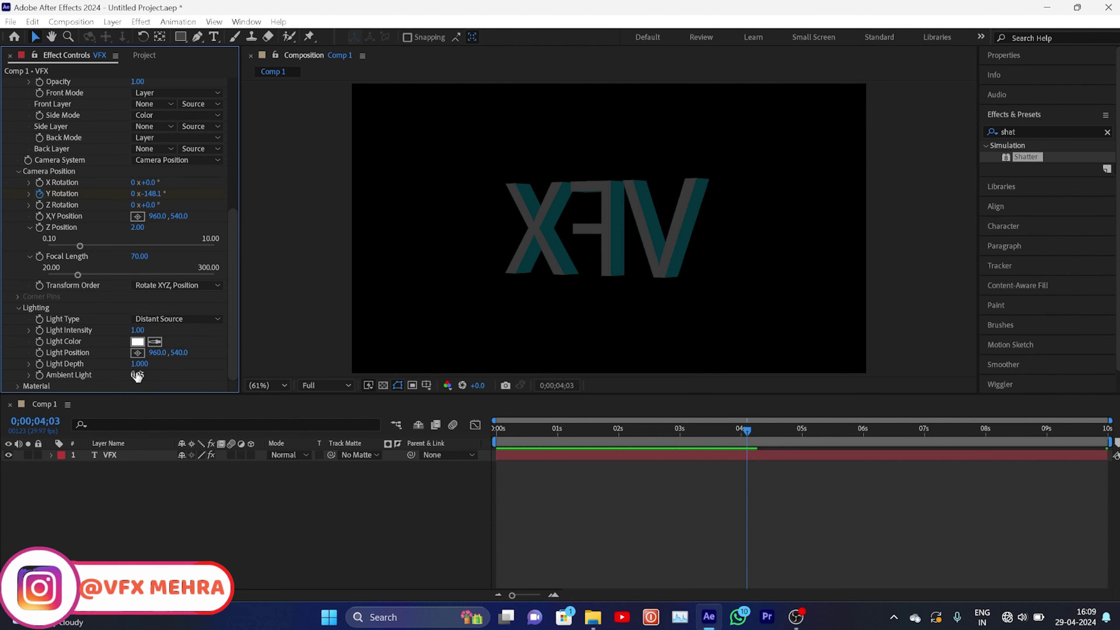
drag(138, 376, 216, 380)
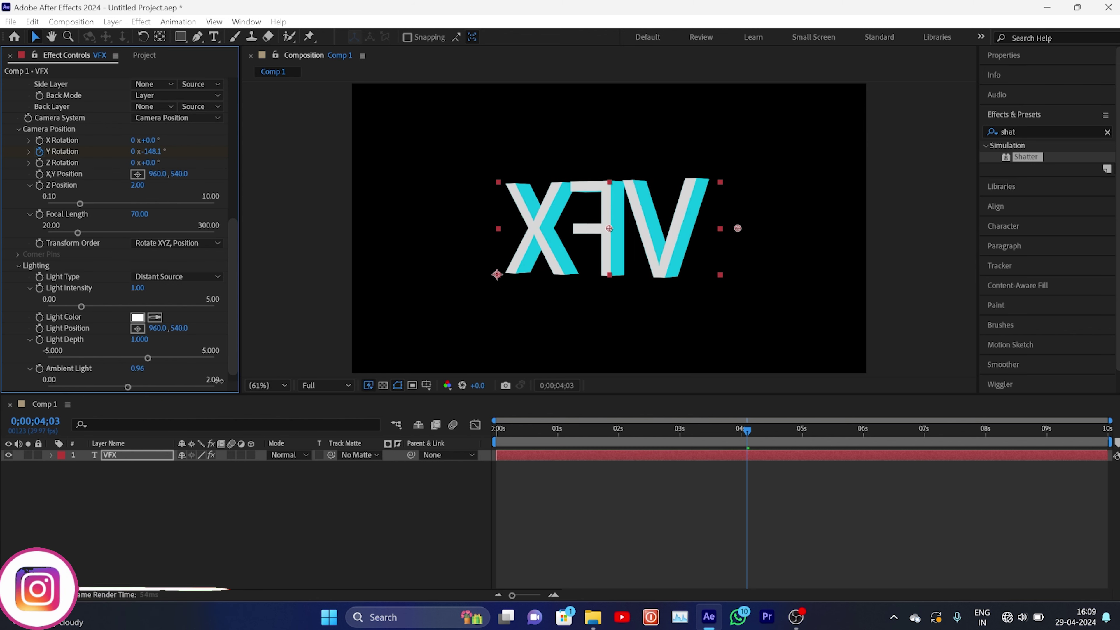
Play the brighter rotating VFX text animation from the first frame
drag(749, 432, 495, 432)
key(space)
drag(233, 309, 234, 219)
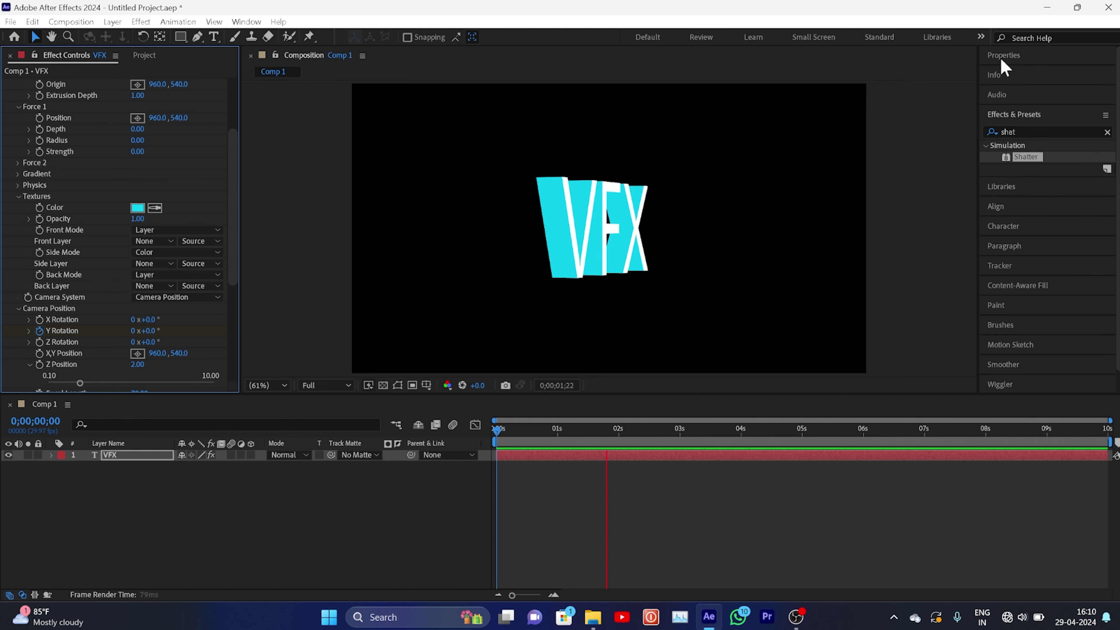
Add Comp 1 to the render queue and set its output module to DXV 3 format with RGB + Alpha channels
click(77, 23)
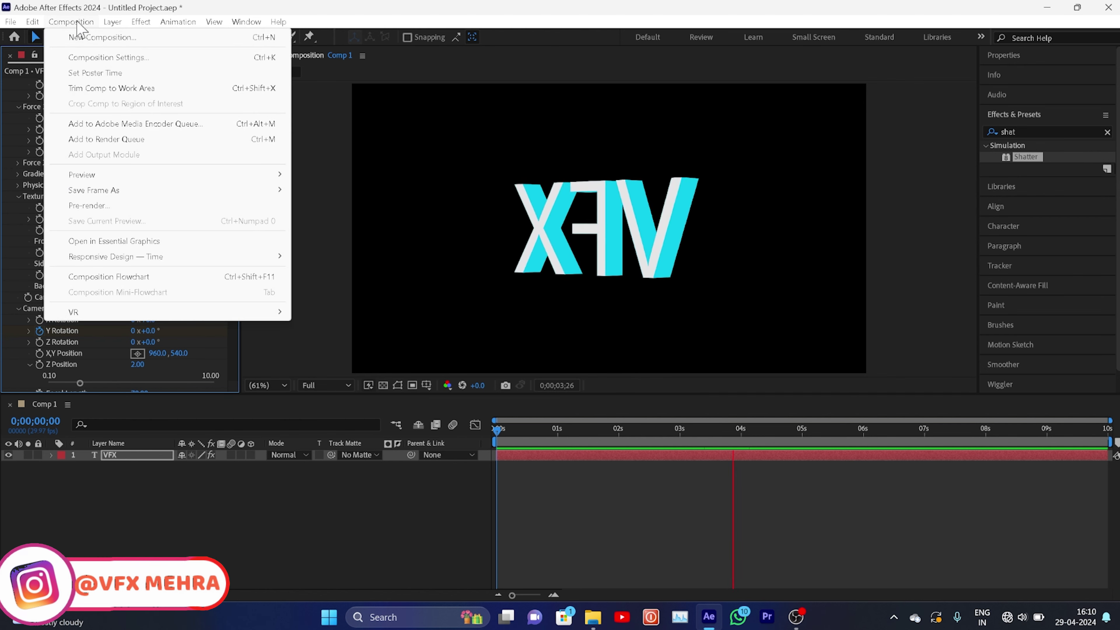
click(110, 141)
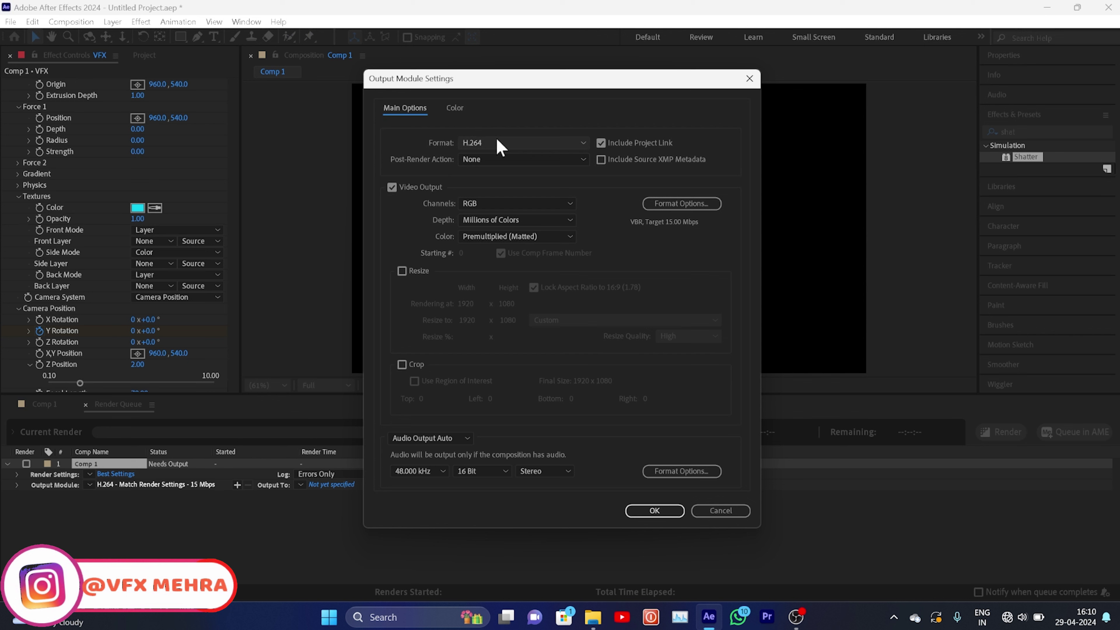
click(497, 143)
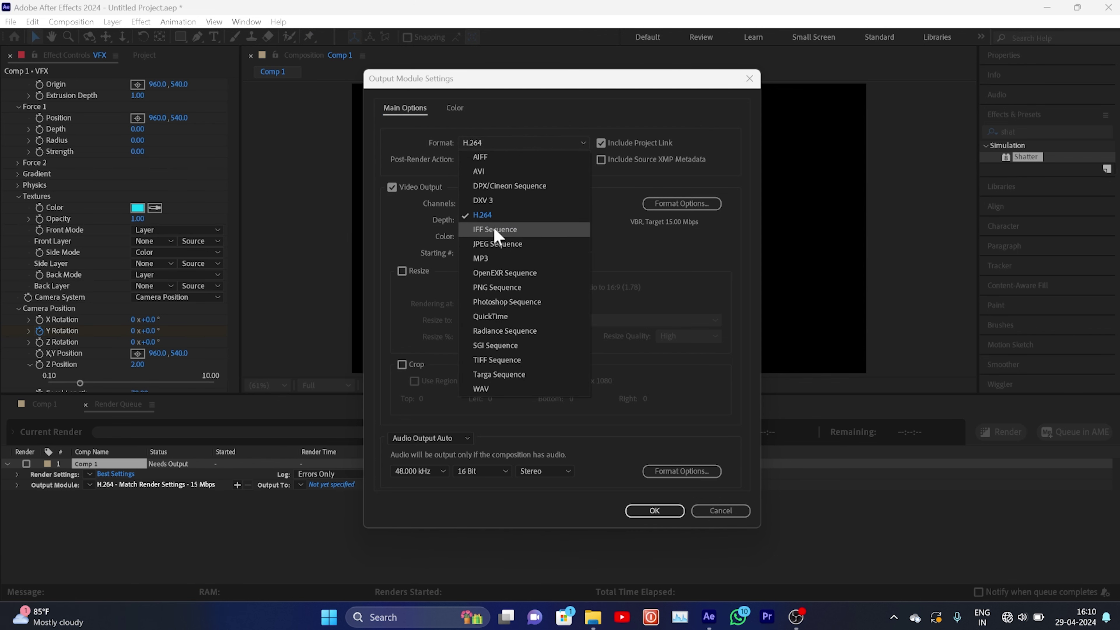
click(497, 202)
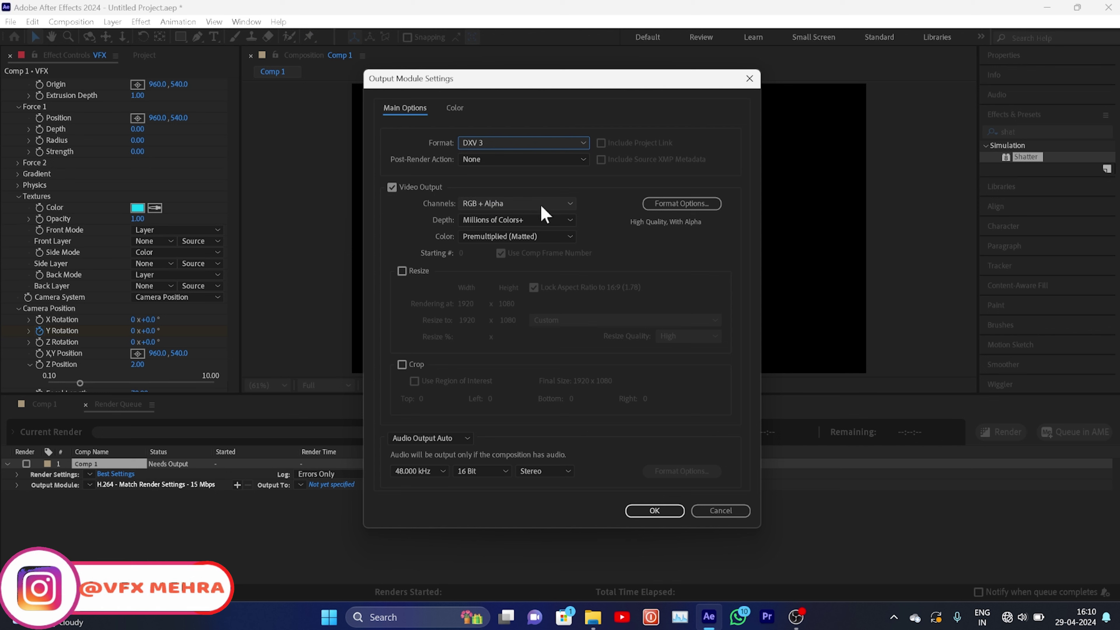
click(484, 202)
click(485, 202)
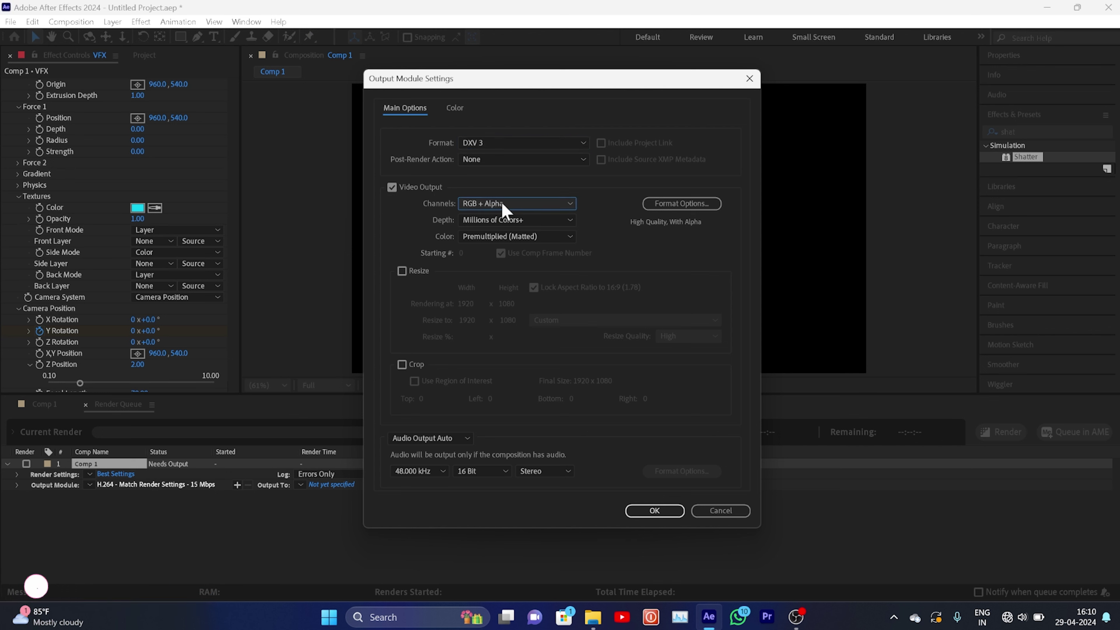
Use High Quality, With Alpha as the DXV 3 compression and apply the output module settings
click(672, 205)
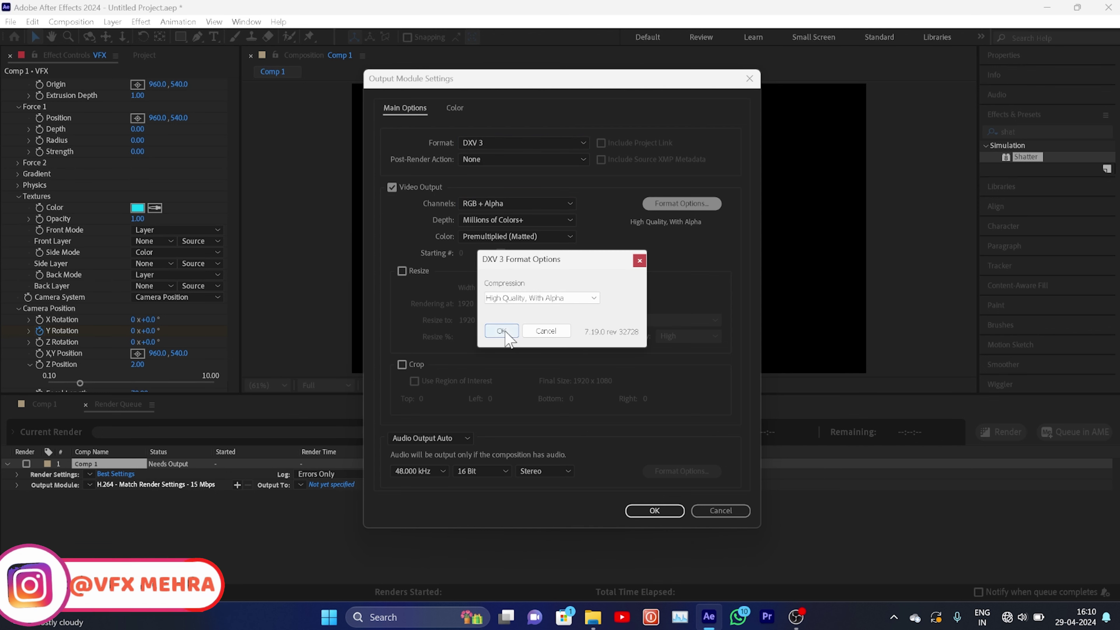
click(522, 299)
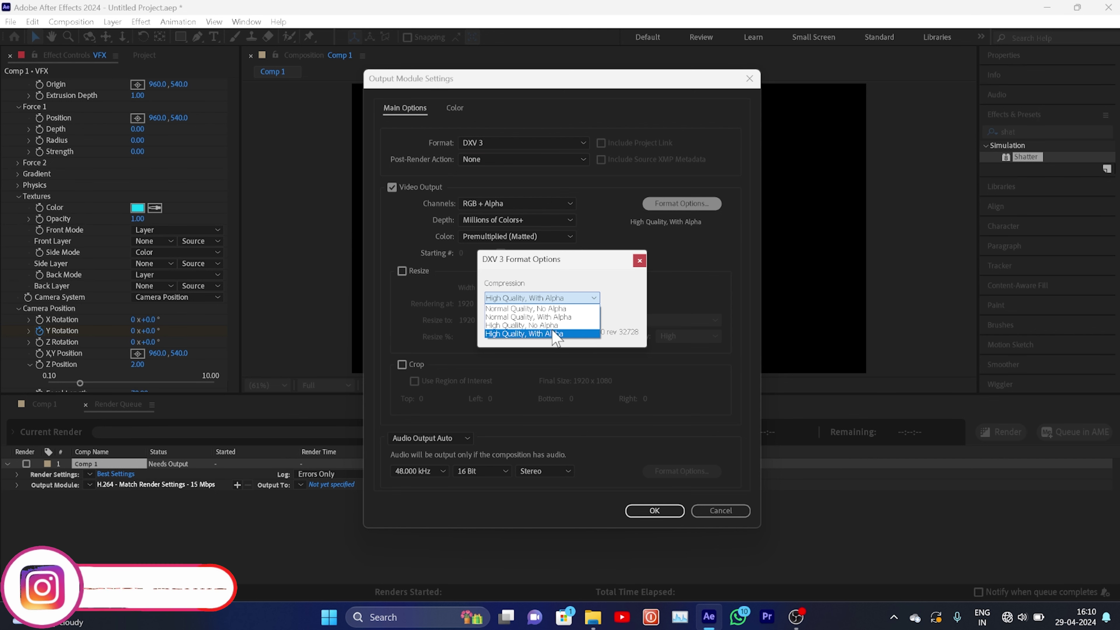
click(647, 515)
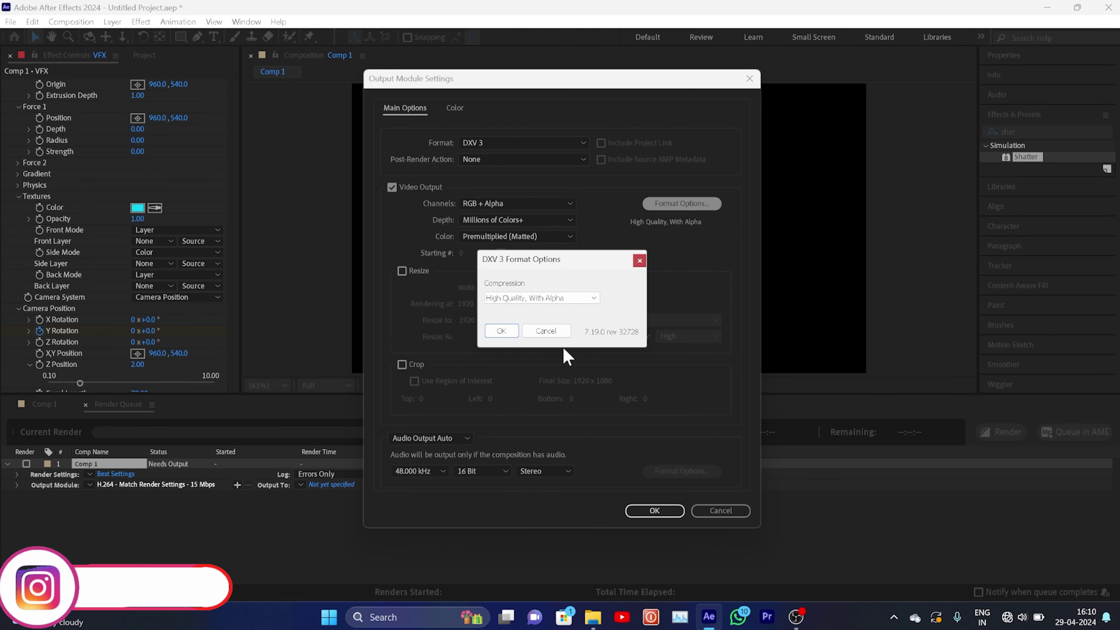
click(501, 331)
click(664, 512)
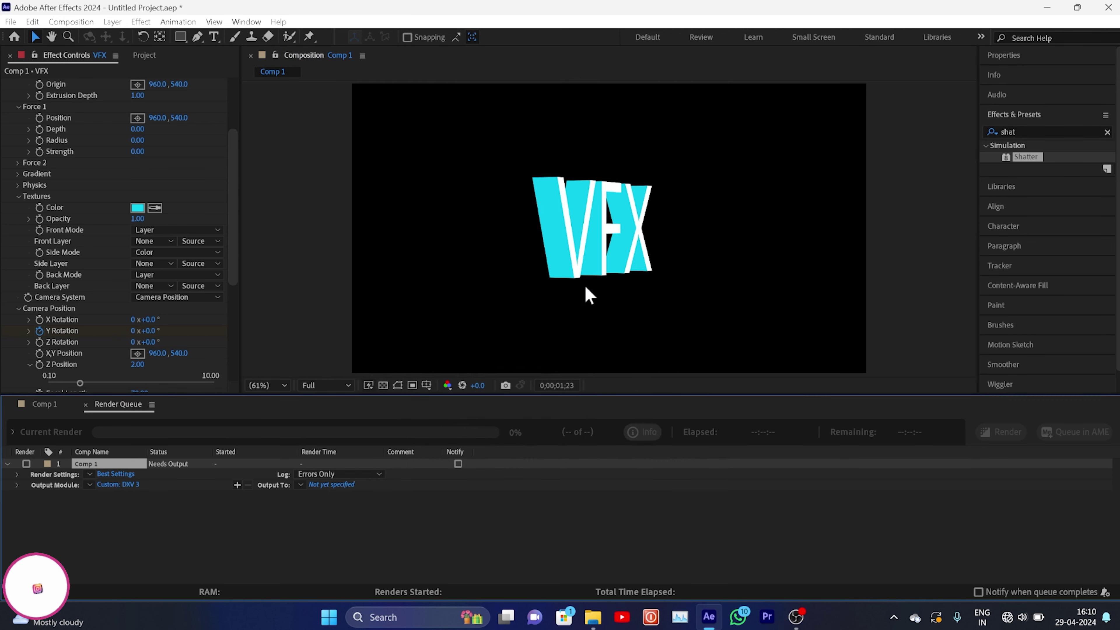
Show the transparency grid behind the VFX text, and set the render output to a Desktop file named lpogo
click(382, 385)
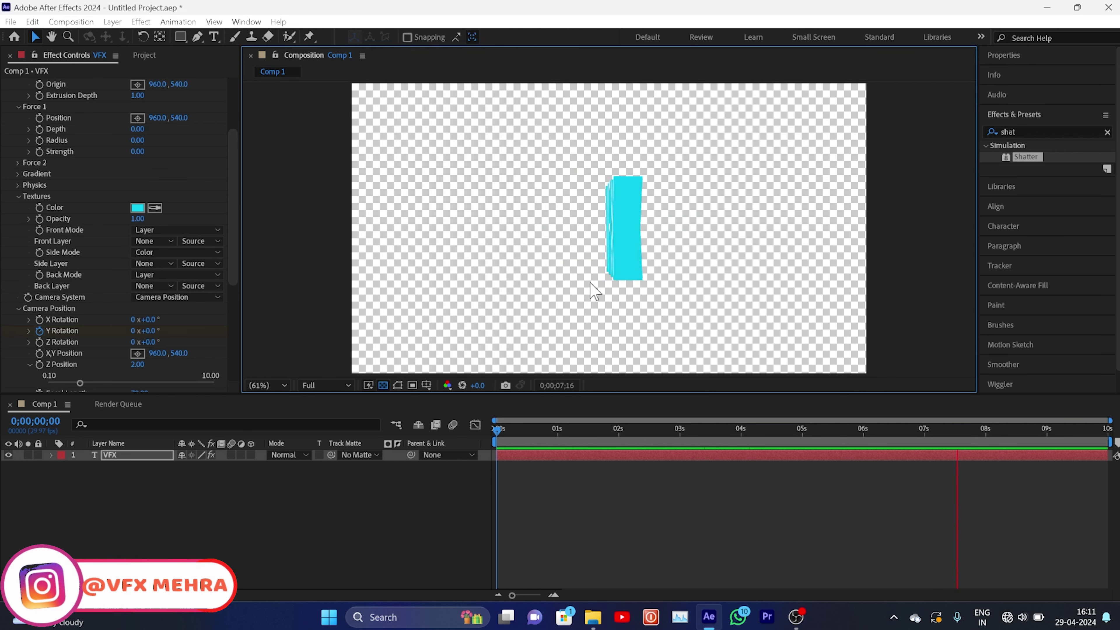
click(122, 414)
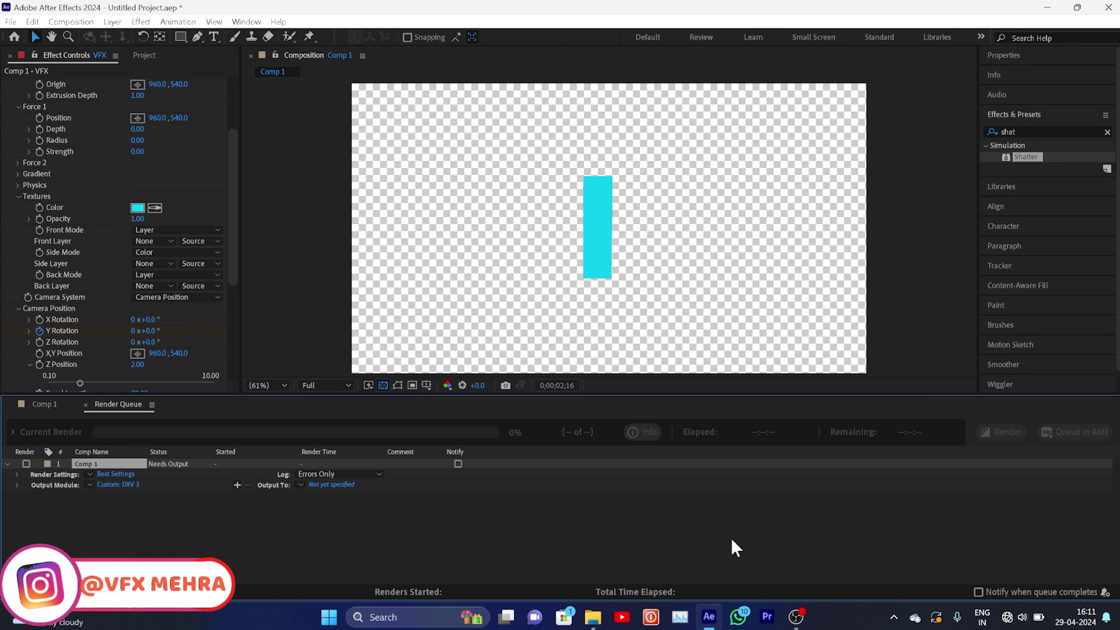
click(331, 485)
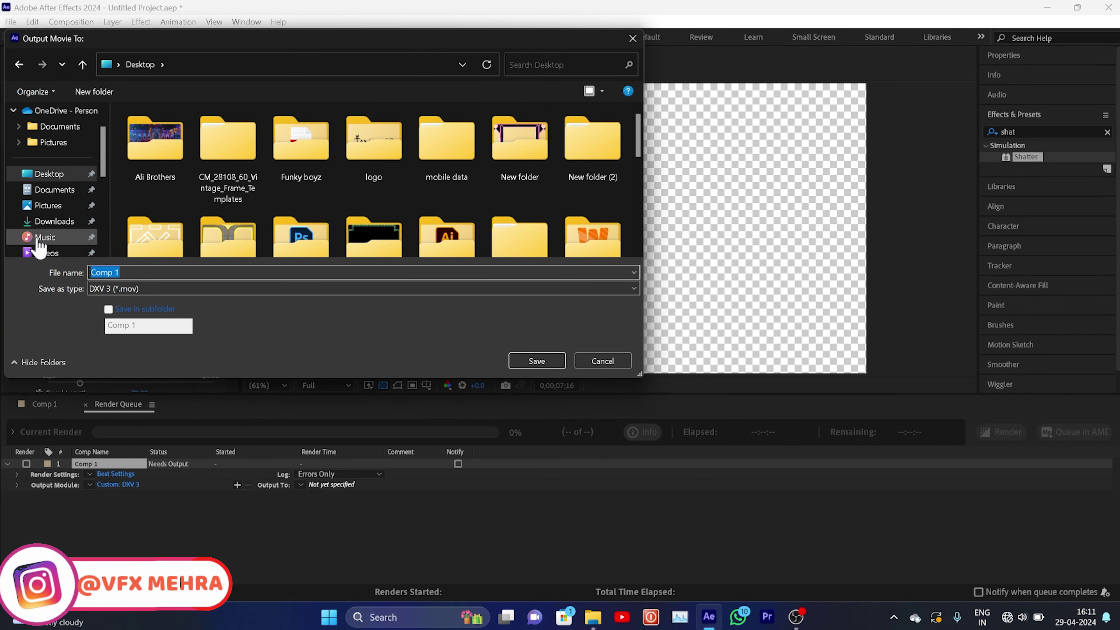
text(lpogo)
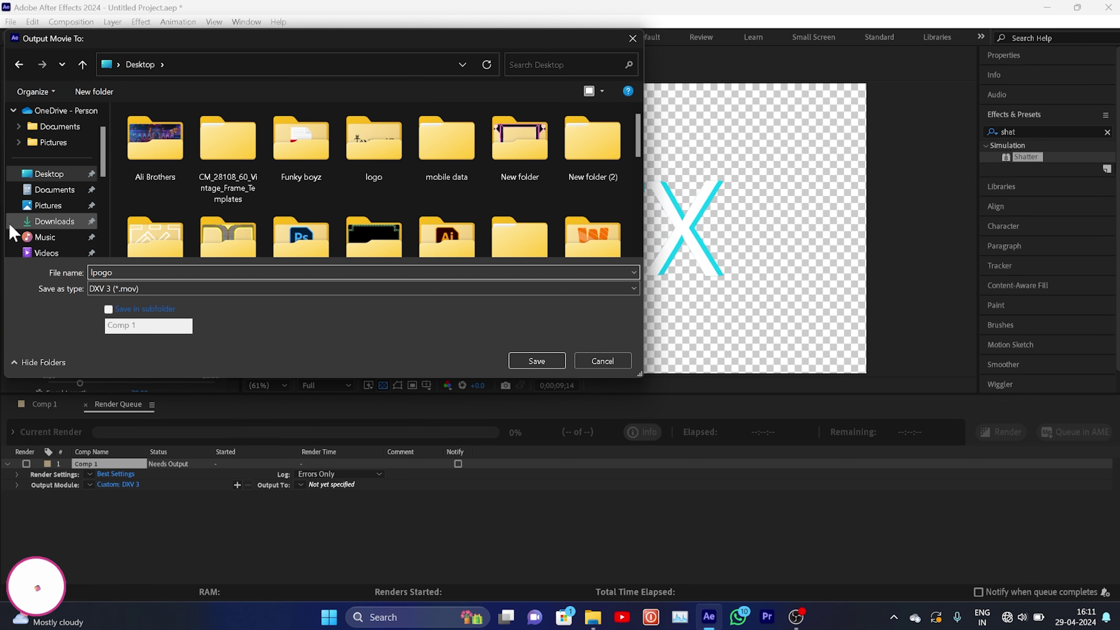
click(537, 361)
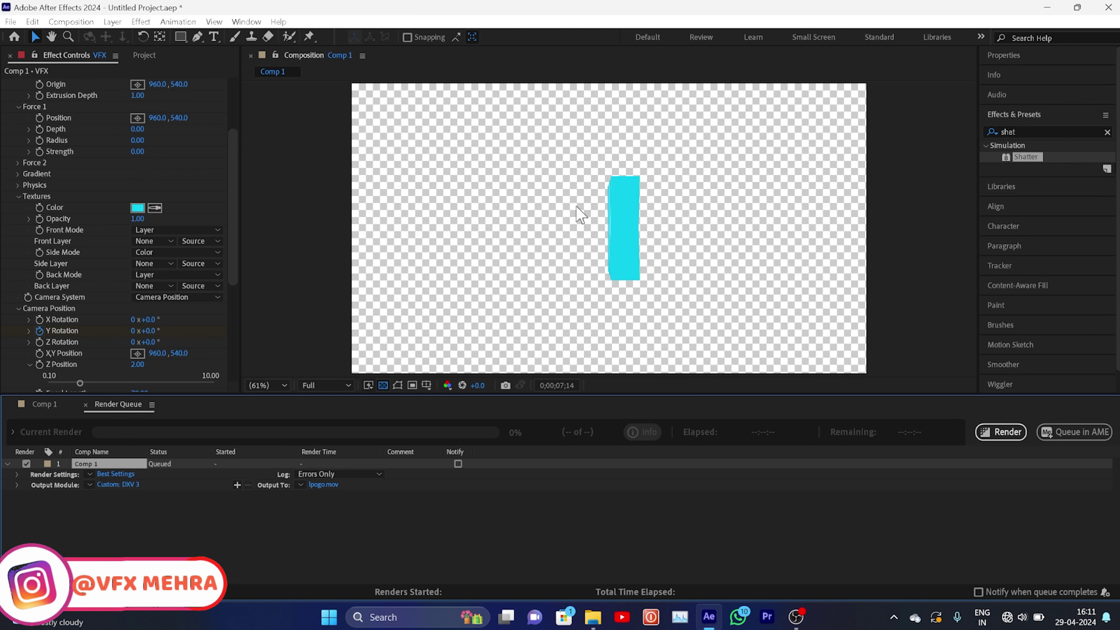
Toggle the transparency grid in the Comp 1 view while the VFX text plays
click(383, 385)
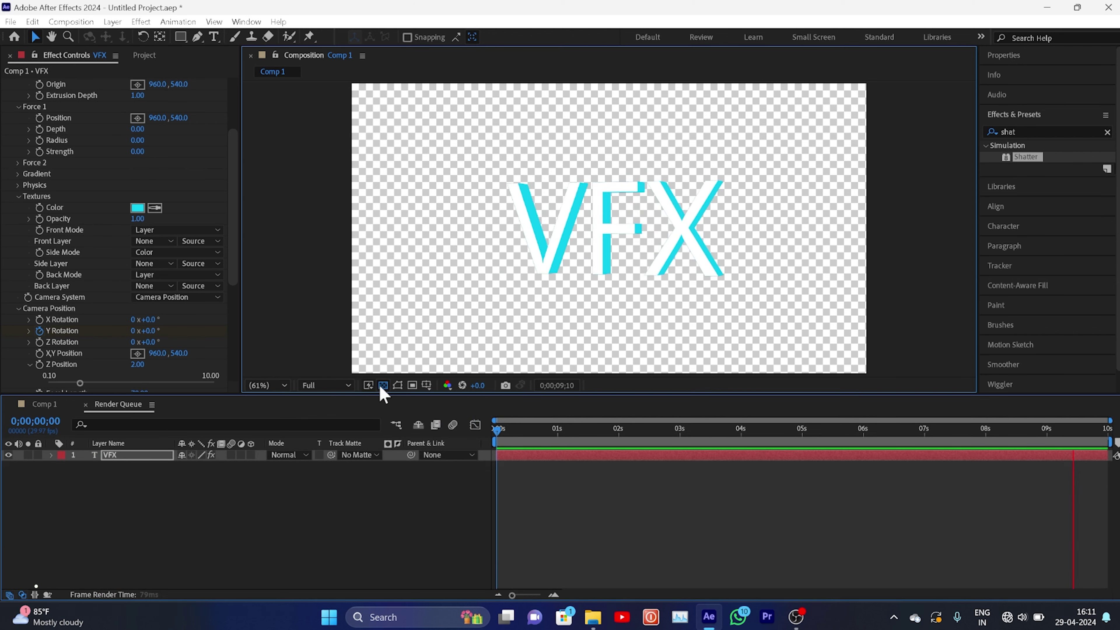